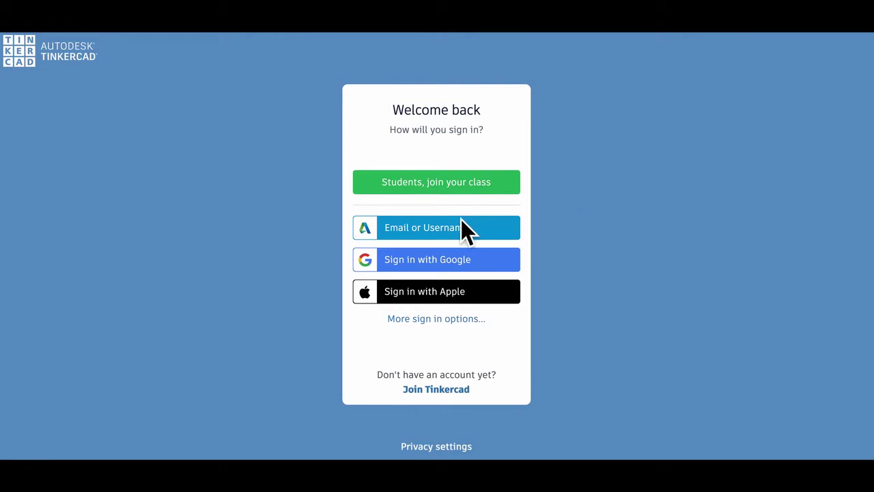
Sign in to Tinkercad by email or username with the prefilled account credentials
{"action": "left_click", "coordinate": [462, 228]}
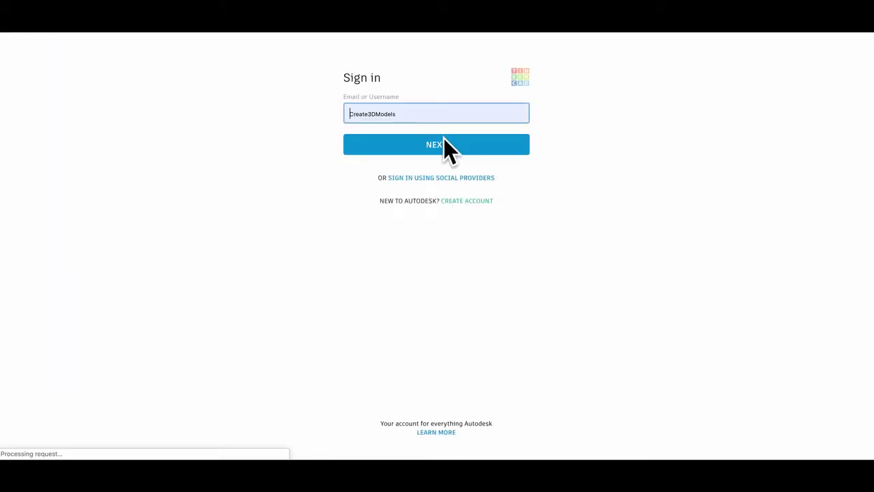
{"action": "left_click", "coordinate": [448, 142]}
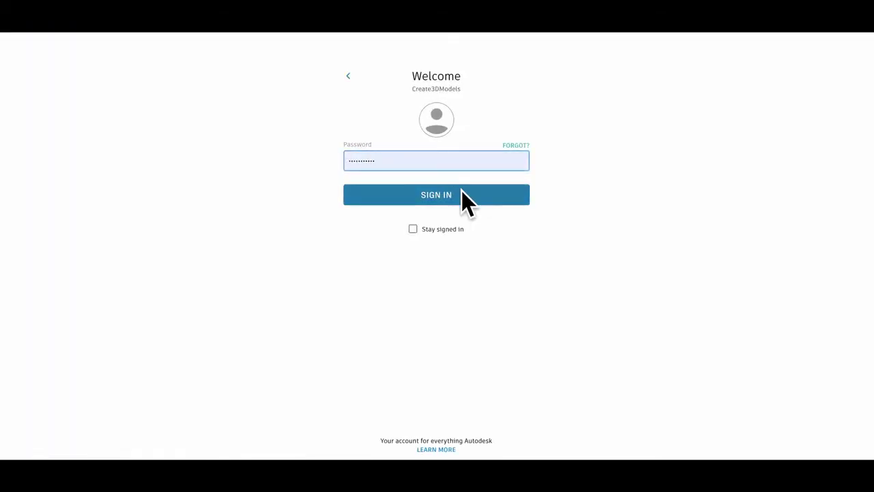
{"action": "left_click", "coordinate": [461, 196]}
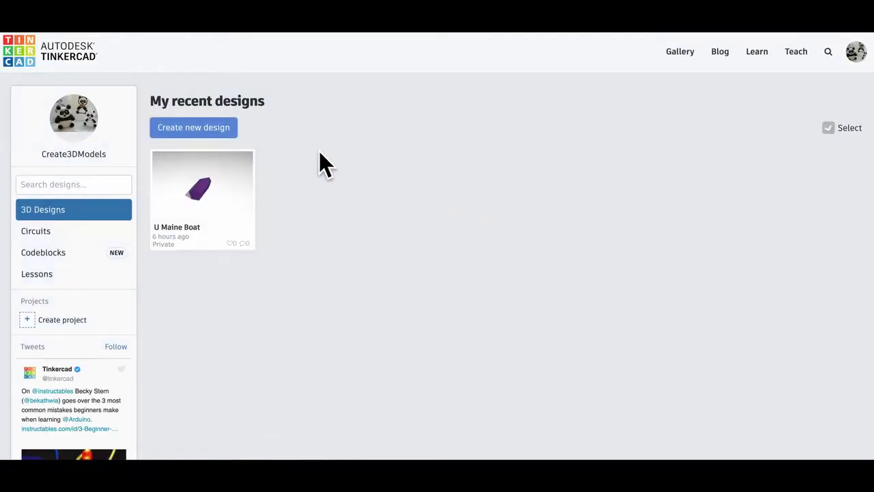
Create a new 3D design and rename it "Butterfly"
{"action": "left_click", "coordinate": [211, 128]}
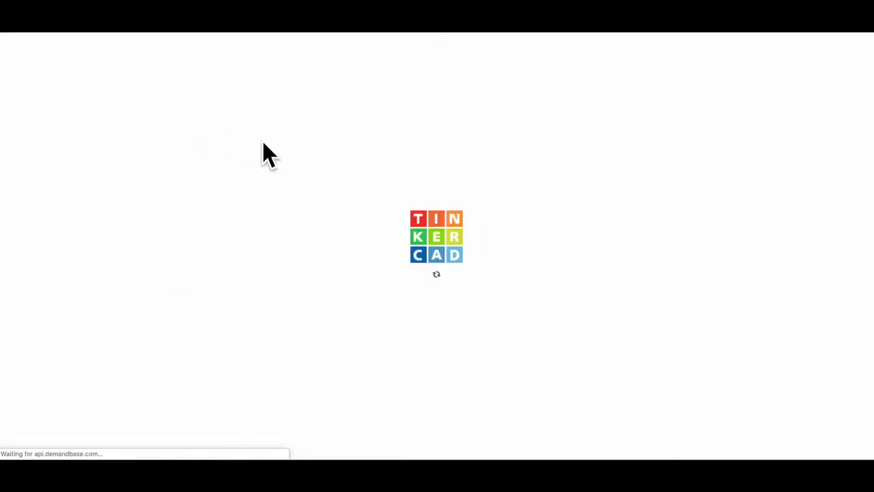
{"action": "left_click", "coordinate": [85, 42]}
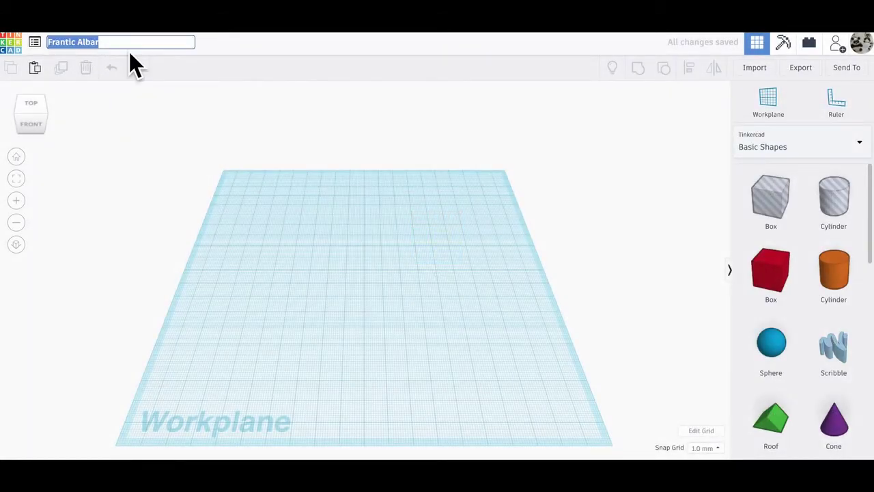
{"action": "type", "text": "Butterfly"}
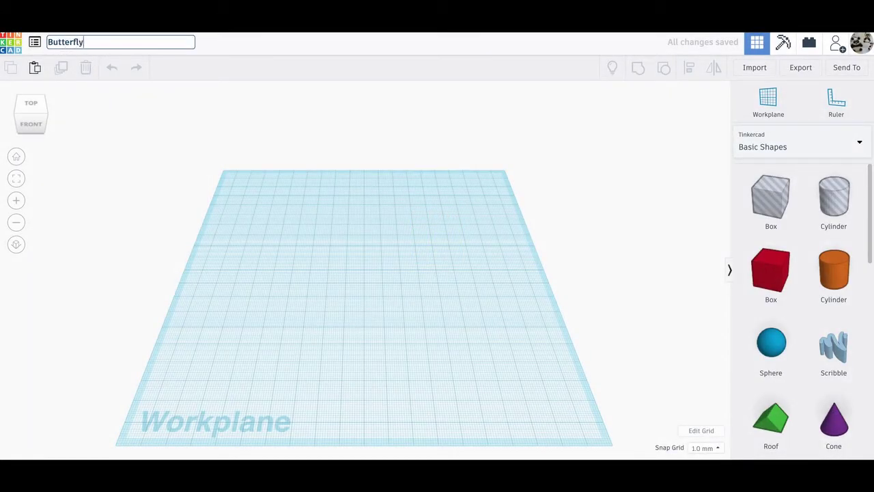
{"action": "key", "text": "Return"}
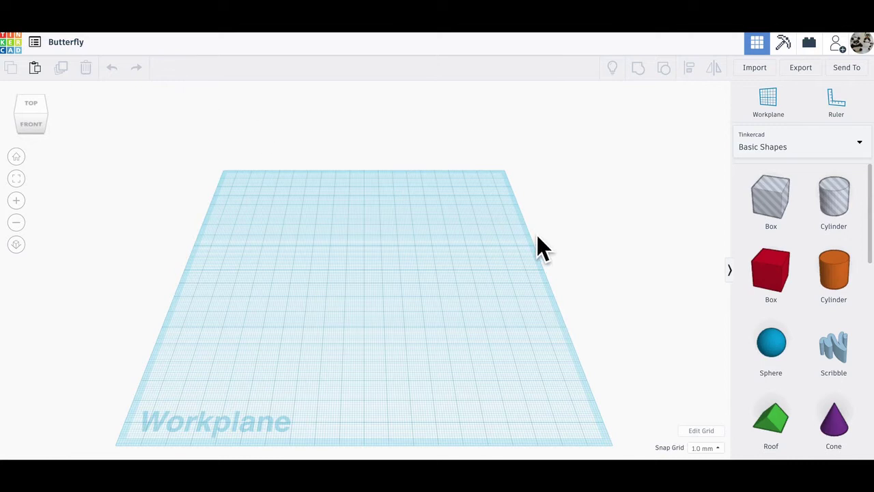
Apply the default workplane grid in millimeters with a width and length of 200
{"action": "left_click", "coordinate": [697, 429]}
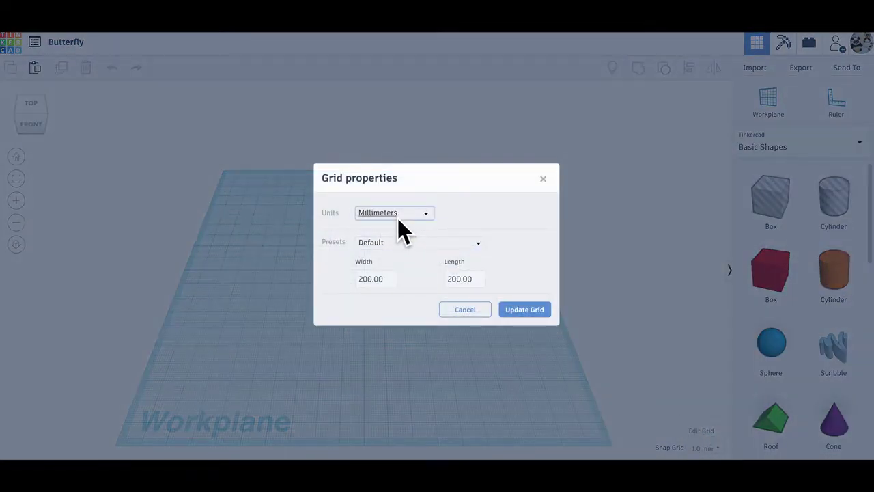
{"action": "left_click", "coordinate": [520, 311]}
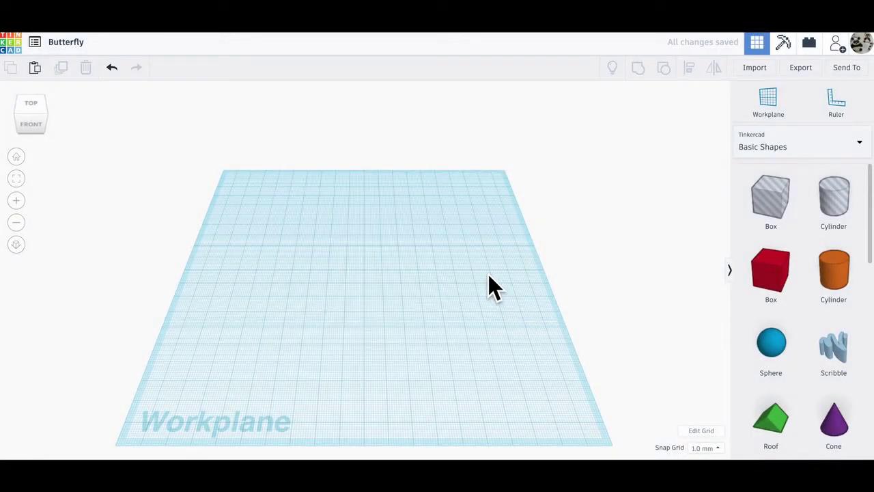
Place a Half Sphere from the basic shapes on the workplane, left of and behind its center
{"action": "mouse_move", "coordinate": [488, 273]}
{"action": "right_mouse_down"}
{"action": "mouse_move", "coordinate": [452, 254]}
{"action": "mouse_move", "coordinate": [415, 266]}
{"action": "mouse_move", "coordinate": [494, 283]}
{"action": "mouse_move", "coordinate": [517, 248]}
{"action": "mouse_move", "coordinate": [496, 191]}
{"action": "mouse_move", "coordinate": [487, 257]}
{"action": "right_mouse_up"}
{"action": "scroll", "coordinate": [487, 256], "scroll_direction": "down", "scroll_amount": 2}
{"action": "scroll", "coordinate": [487, 255], "scroll_direction": "up", "scroll_amount": 5}
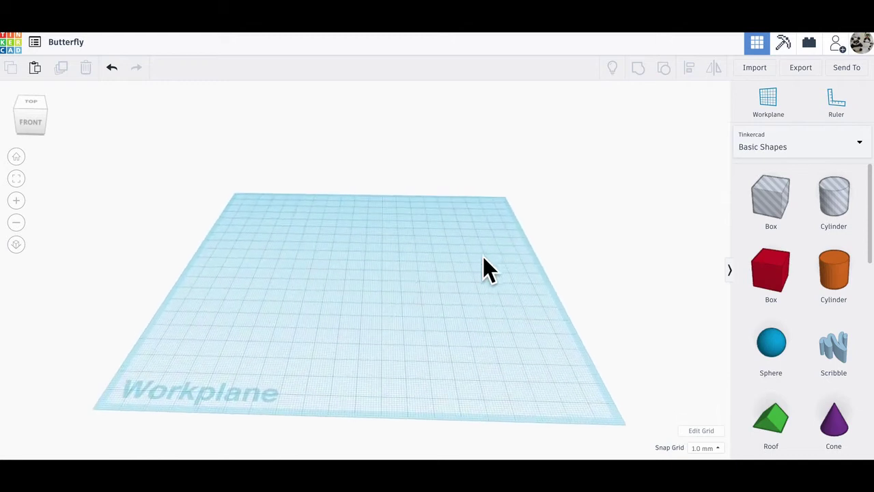
{"action": "middle_click_drag", "start_coordinate": [329, 277], "coordinate": [411, 254]}
{"action": "right_click_drag", "start_coordinate": [411, 253], "coordinate": [432, 274]}
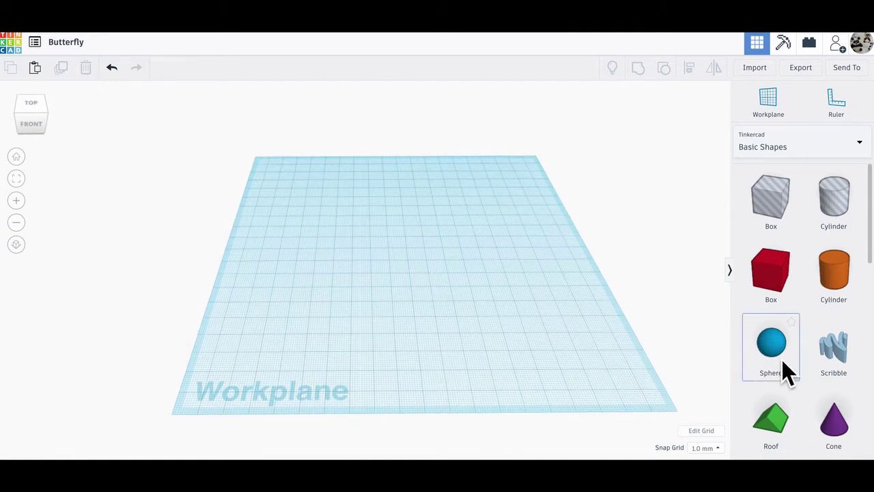
{"action": "scroll", "coordinate": [781, 359], "scroll_direction": "down", "scroll_amount": 1}
{"action": "scroll", "coordinate": [782, 359], "scroll_direction": "down", "scroll_amount": 4}
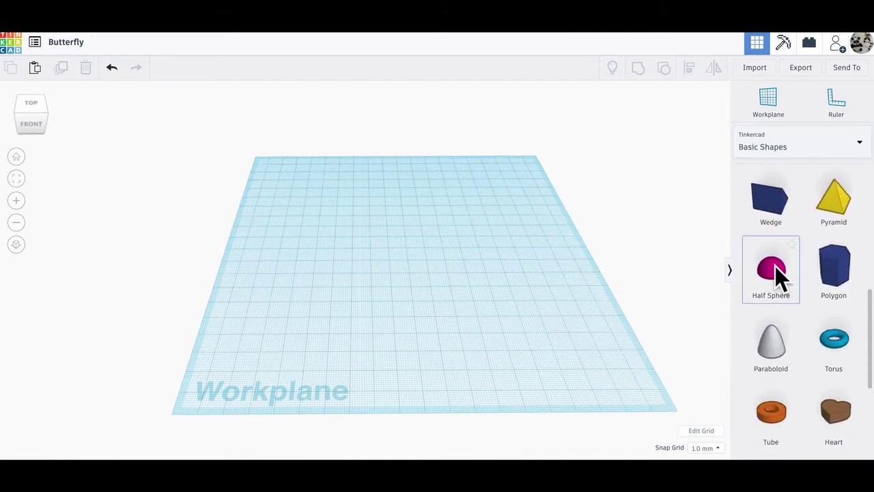
{"action": "left_click_drag", "start_coordinate": [773, 265], "coordinate": [328, 231]}
Stretch the half sphere into a slim body 50 mm long and 12 mm wide
{"action": "mouse_move", "coordinate": [344, 241]}
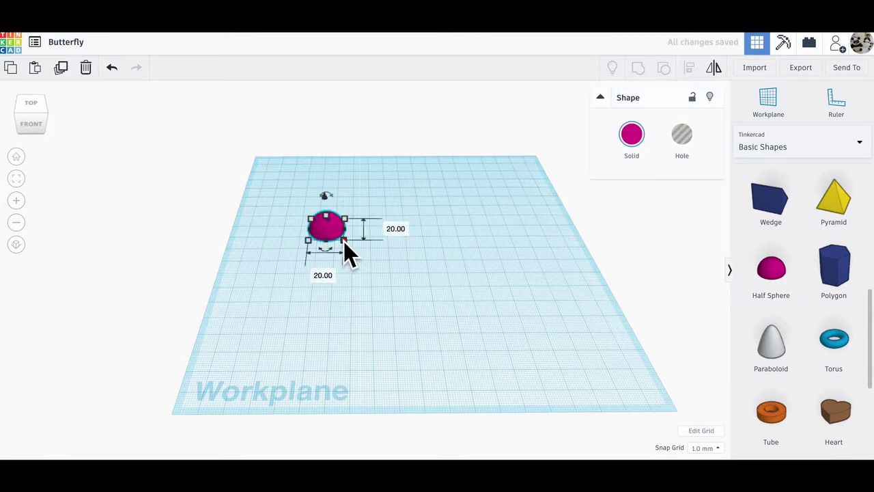
{"action": "left_click", "coordinate": [395, 229]}
{"action": "type", "text": "50"}
{"action": "key", "text": "Tab"}
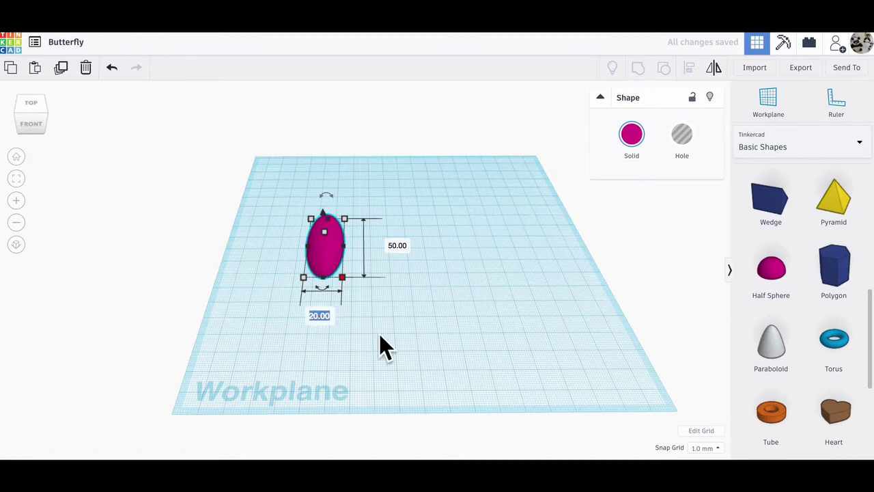
{"action": "type", "text": "12"}
{"action": "key", "text": "Return"}
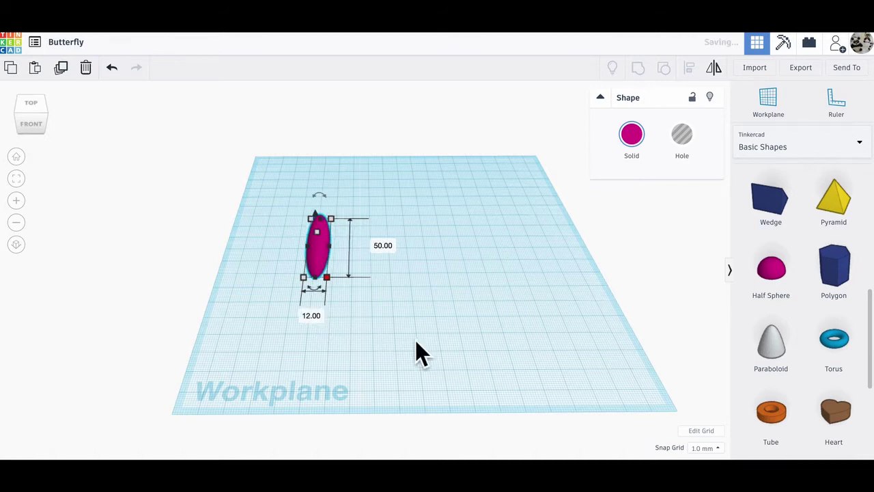
{"action": "mouse_move", "coordinate": [316, 235]}
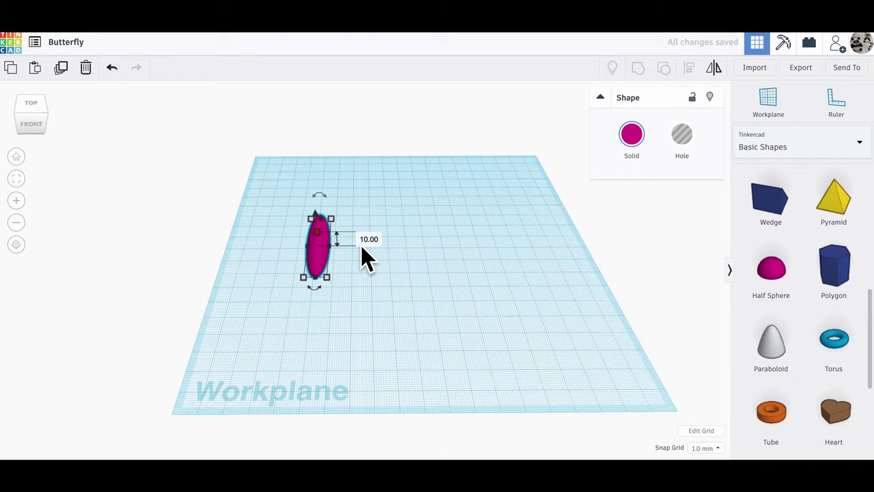
{"action": "left_click", "coordinate": [402, 264]}
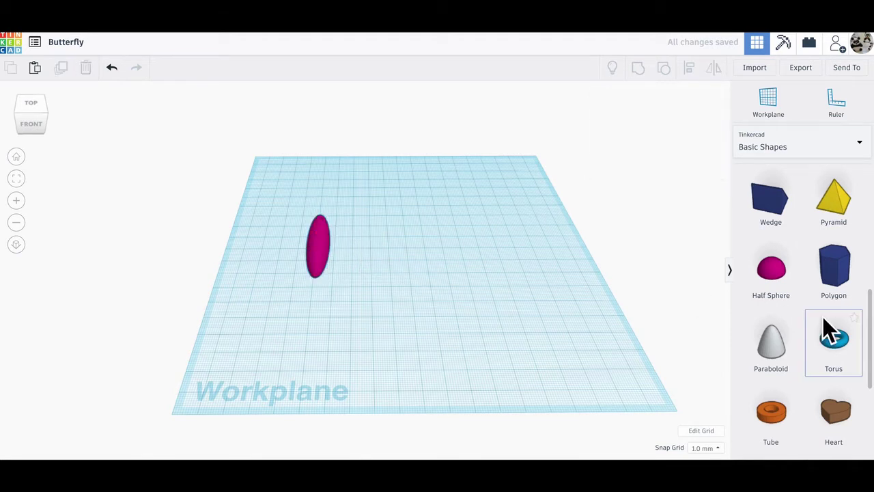
Add a Scribble shape drawn as a curled antenna with a straight stem, about 16 mm wide and 21 mm long
{"action": "scroll", "coordinate": [823, 331], "scroll_direction": "up", "scroll_amount": 4}
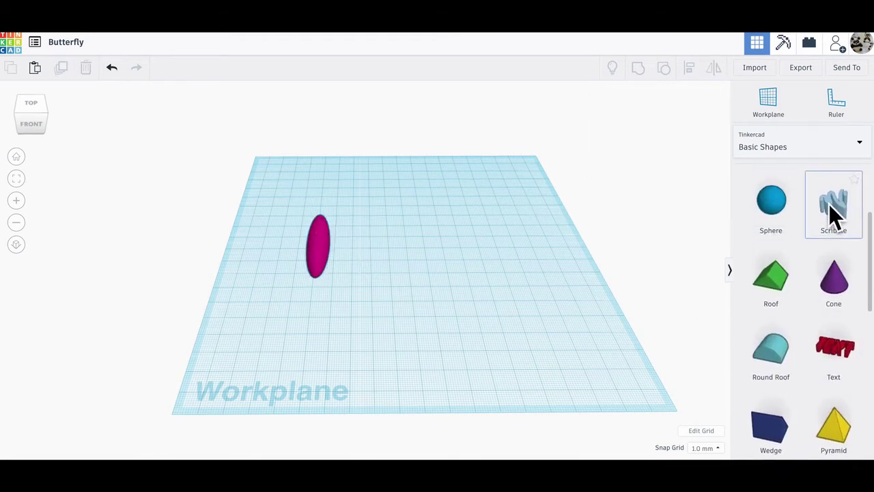
{"action": "left_click_drag", "start_coordinate": [834, 207], "coordinate": [439, 226]}
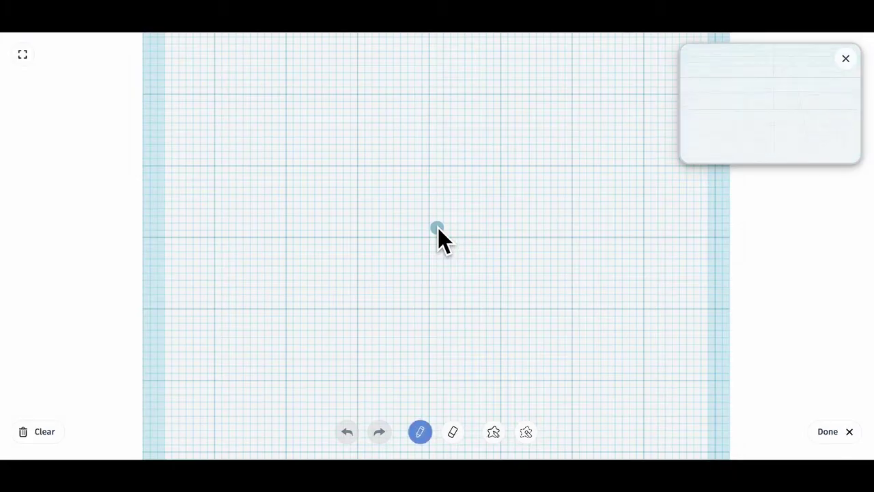
{"action": "mouse_move", "coordinate": [353, 367]}
{"action": "left_mouse_down"}
{"action": "mouse_move", "coordinate": [357, 298]}
{"action": "mouse_move", "coordinate": [376, 248]}
{"action": "mouse_move", "coordinate": [437, 238]}
{"action": "mouse_move", "coordinate": [445, 299]}
{"action": "mouse_move", "coordinate": [386, 293]}
{"action": "mouse_move", "coordinate": [405, 249]}
{"action": "mouse_move", "coordinate": [433, 288]}
{"action": "mouse_move", "coordinate": [408, 287]}
{"action": "left_mouse_up"}
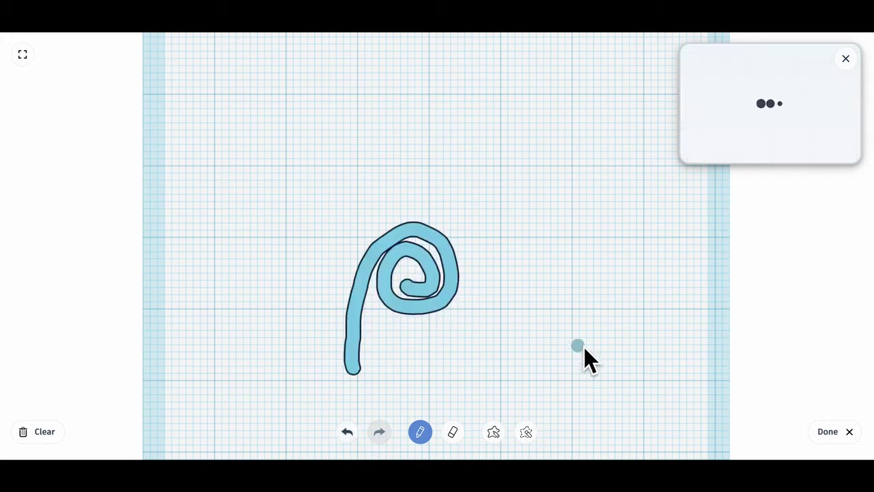
{"action": "left_click", "coordinate": [828, 432]}
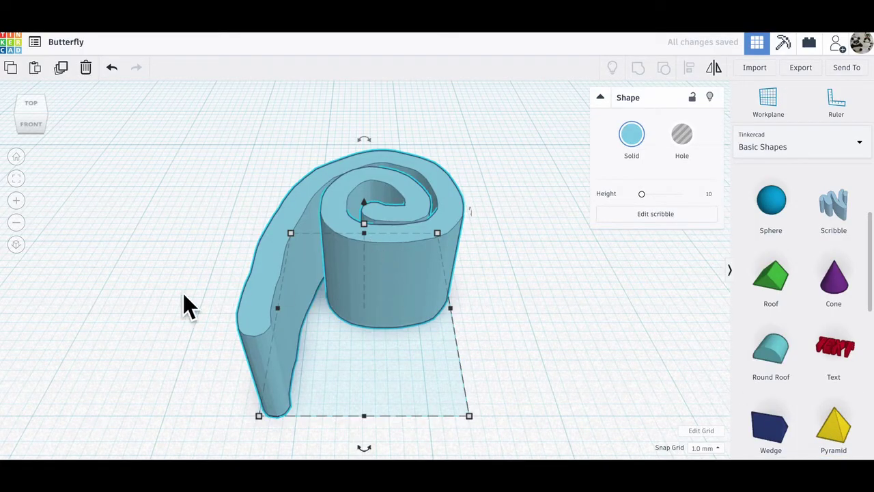
Move the scribble antenna near the far end of the body and shrink it to about 10 by 13 mm
{"action": "scroll", "coordinate": [183, 293], "scroll_direction": "down", "scroll_amount": 5}
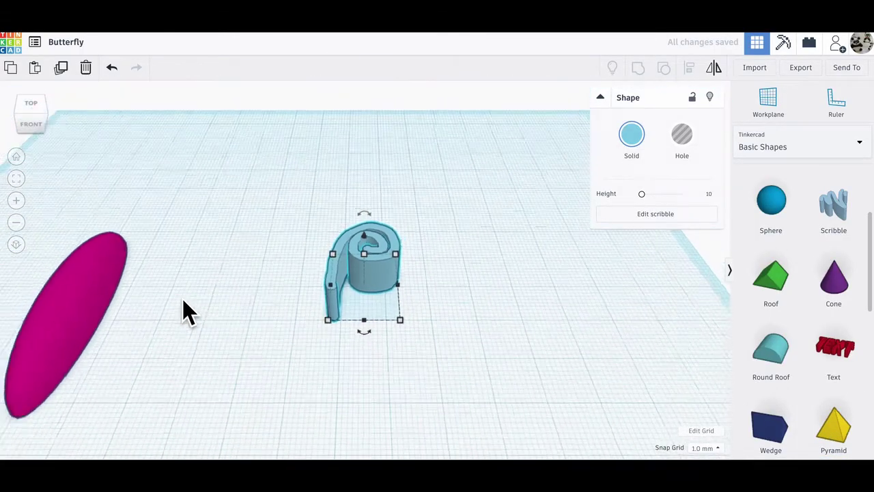
{"action": "scroll", "coordinate": [183, 300], "scroll_direction": "down", "scroll_amount": 2}
{"action": "left_click_drag", "start_coordinate": [371, 275], "coordinate": [234, 235]}
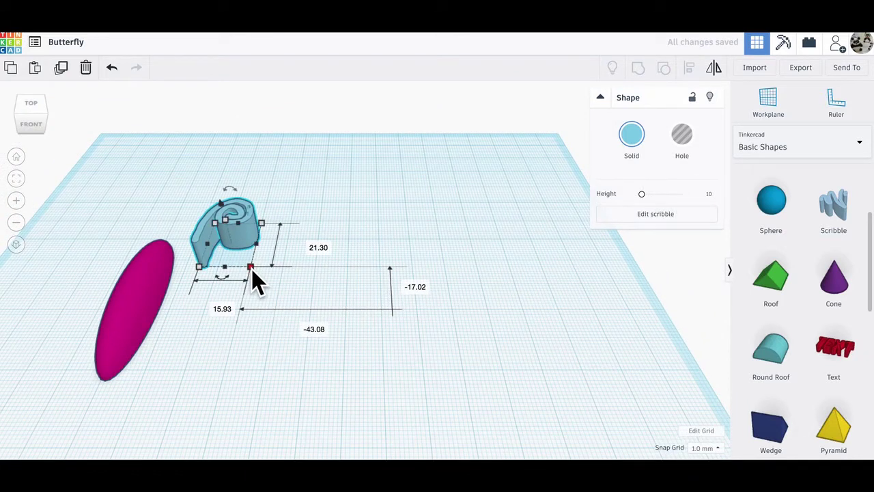
{"action": "left_click_drag", "start_coordinate": [251, 269], "coordinate": [227, 233]}
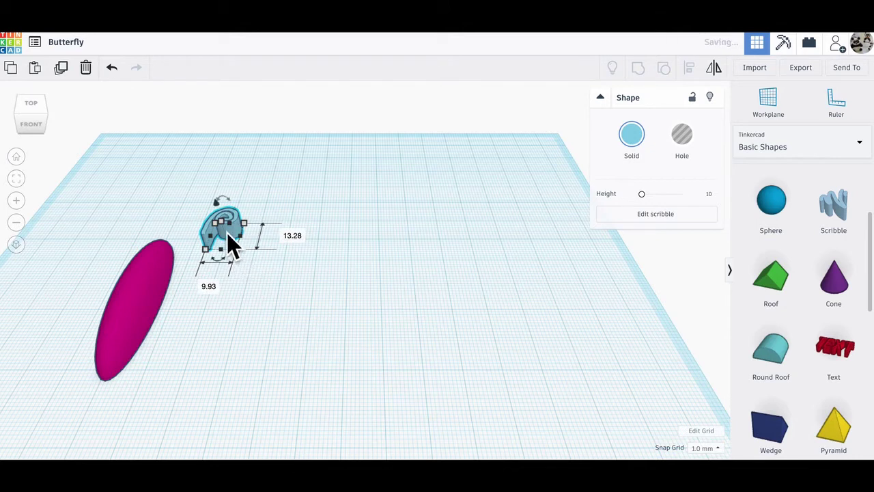
Set the antenna's height to 3 mm and move it so its stem touches the far tip of the body
{"action": "right_click_drag", "start_coordinate": [265, 270], "coordinate": [266, 290]}
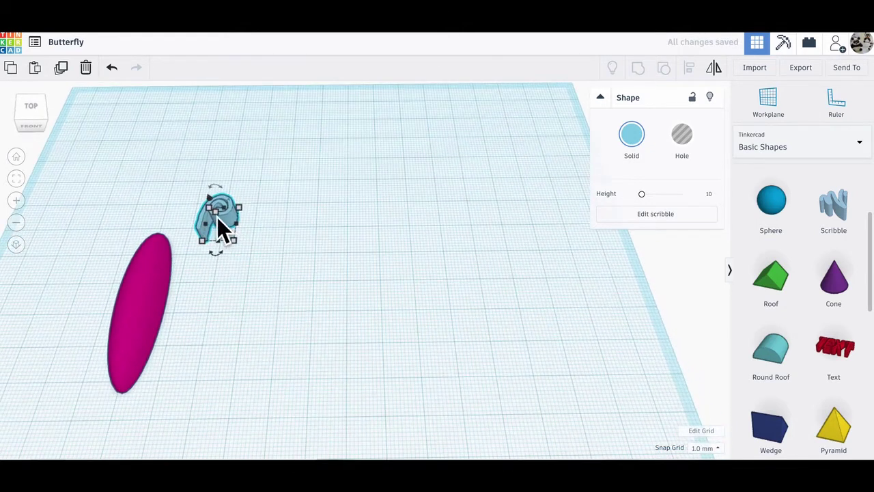
{"action": "mouse_move", "coordinate": [217, 216]}
{"action": "left_click", "coordinate": [274, 219]}
{"action": "type", "text": "3"}
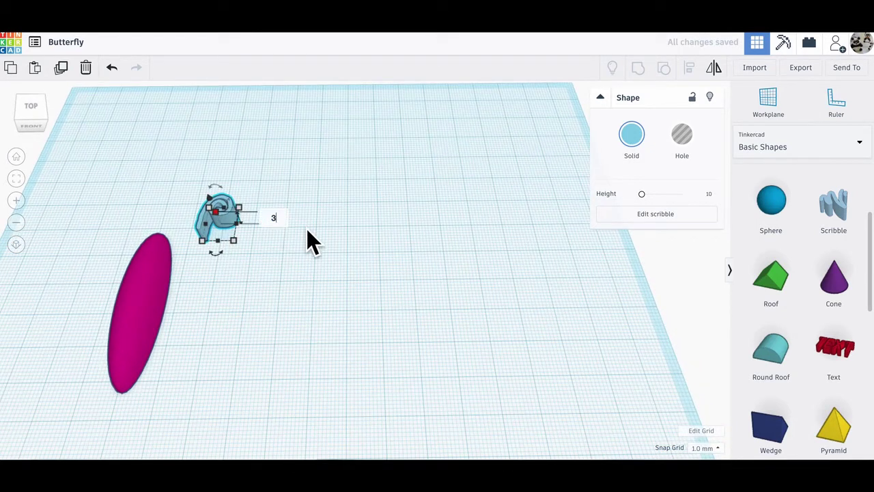
{"action": "key", "text": "Return"}
{"action": "left_click", "coordinate": [259, 263]}
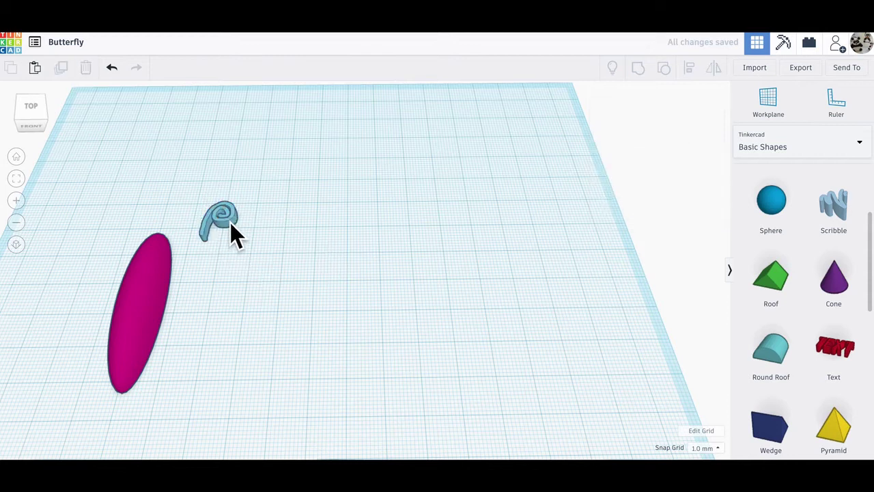
{"action": "left_click_drag", "start_coordinate": [230, 222], "coordinate": [193, 229]}
{"action": "left_click", "coordinate": [259, 268]}
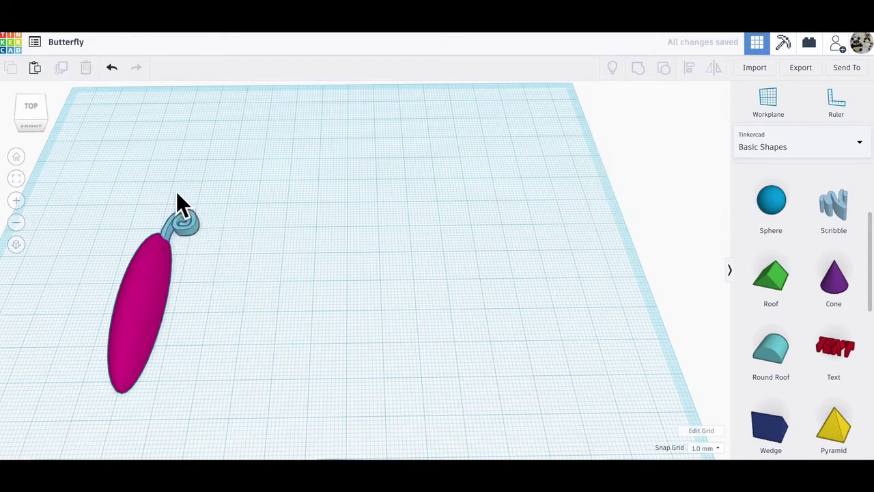
Copy and paste the antenna, and mirror the copy along the width direction
{"action": "left_click", "coordinate": [183, 222]}
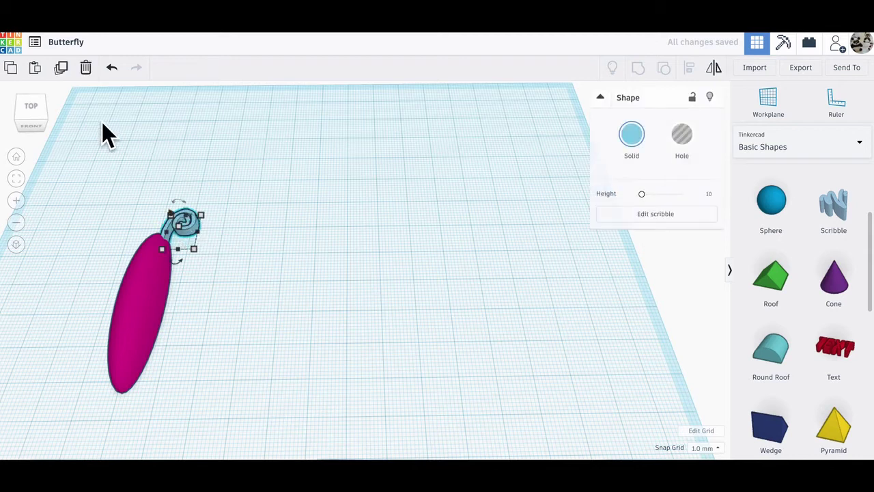
{"action": "left_click", "coordinate": [36, 68]}
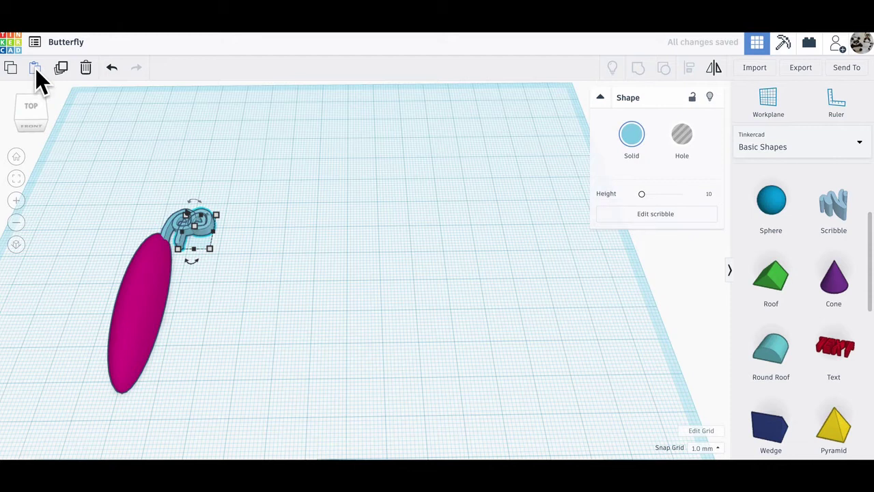
{"action": "left_click", "coordinate": [719, 69]}
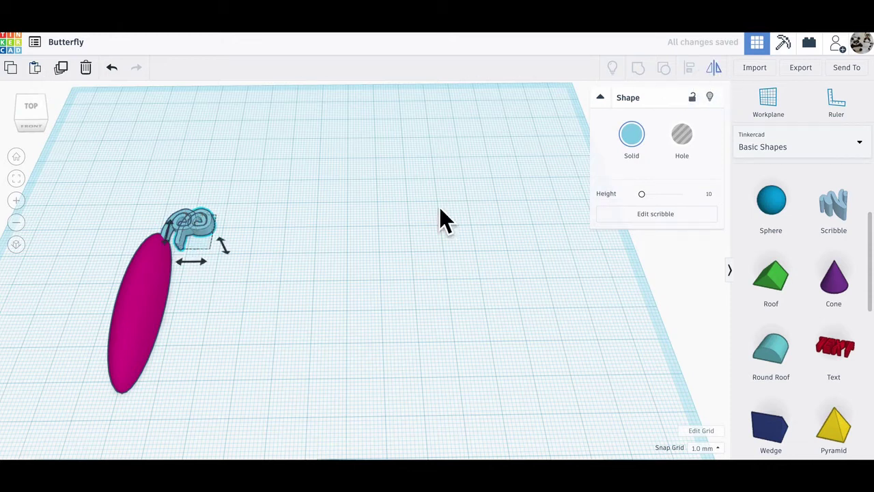
{"action": "left_click", "coordinate": [203, 264]}
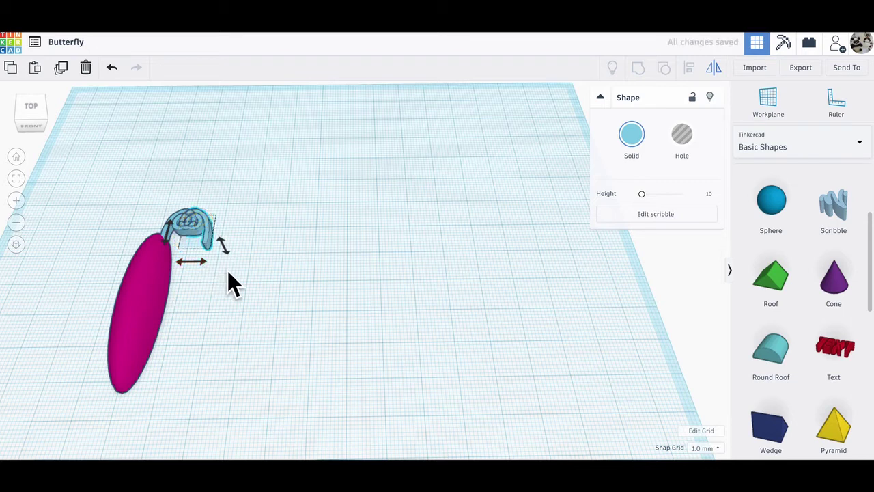
{"action": "left_click", "coordinate": [227, 272]}
Shift the mirrored antenna left until its stem meets the body's tip opposite the first antenna
{"action": "left_click", "coordinate": [209, 236]}
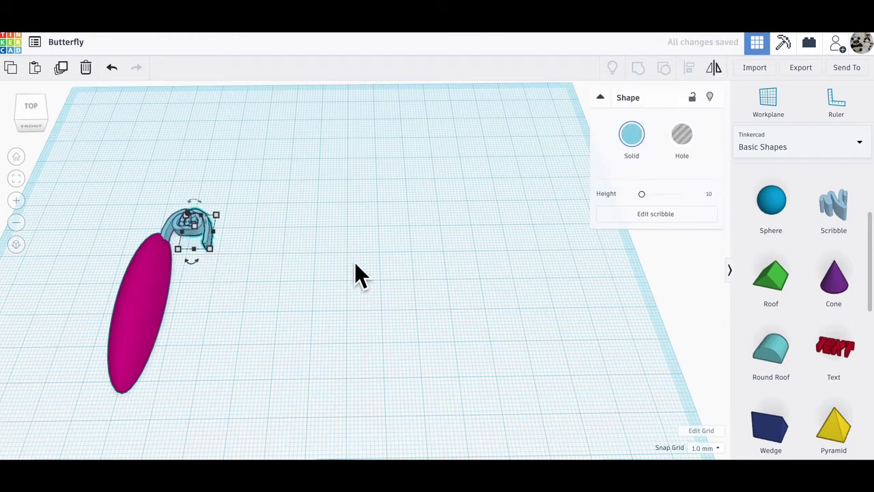
{"action": "key", "text": "Left"}
{"action": "key", "text": "Left"}
{"action": "key", "text": "Left"}
{"action": "key", "text": "Left"}
{"action": "key", "text": "Left"}
{"action": "key", "text": "Left"}
{"action": "key", "text": "Left"}
{"action": "key", "text": "Left"}
{"action": "key", "text": "Left"}
{"action": "key", "text": "Left"}
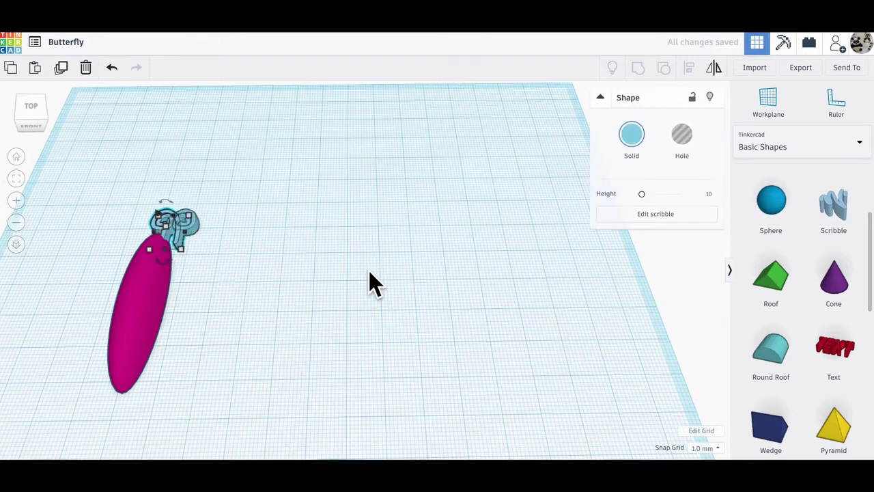
{"action": "key", "text": "Left"}
{"action": "key", "text": "Left"}
{"action": "key", "text": "Left"}
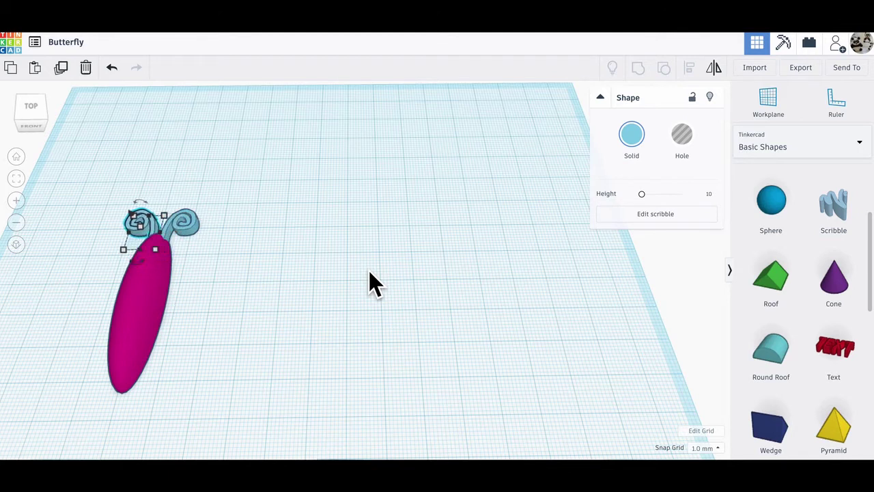
Group the two scribble antennae into one shape
{"action": "left_click", "coordinate": [256, 238]}
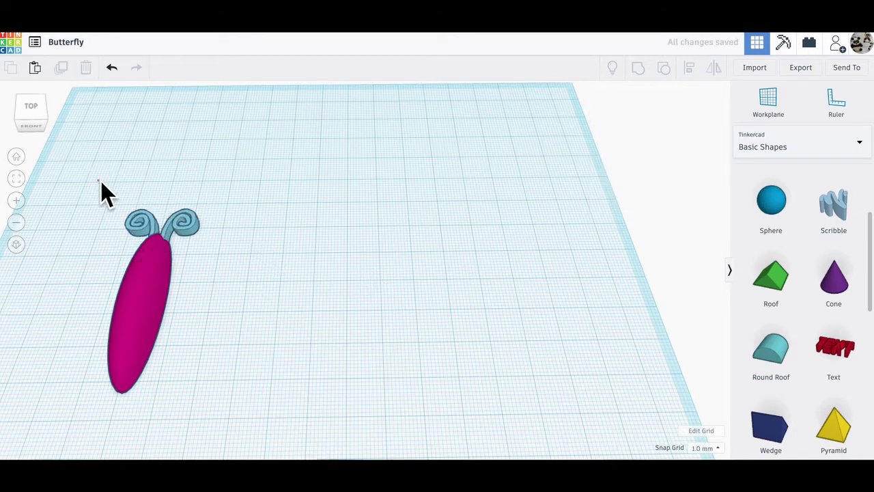
{"action": "left_click_drag", "start_coordinate": [97, 180], "coordinate": [219, 222]}
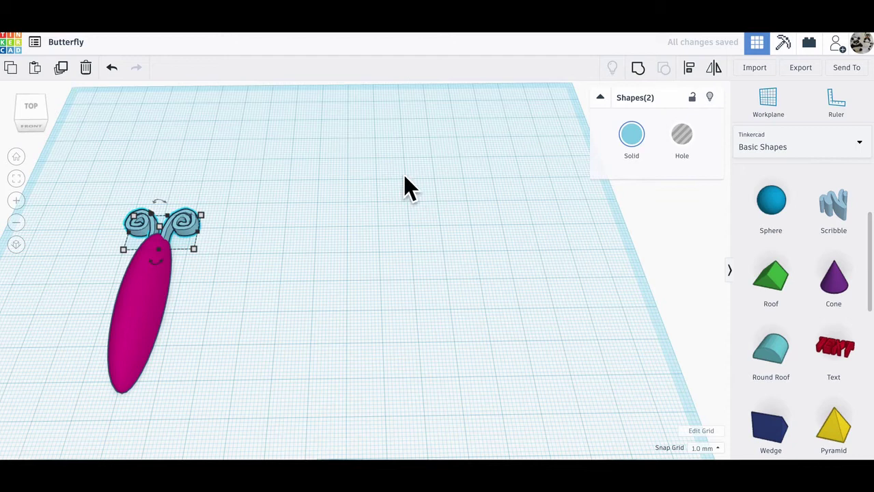
{"action": "left_click", "coordinate": [634, 68]}
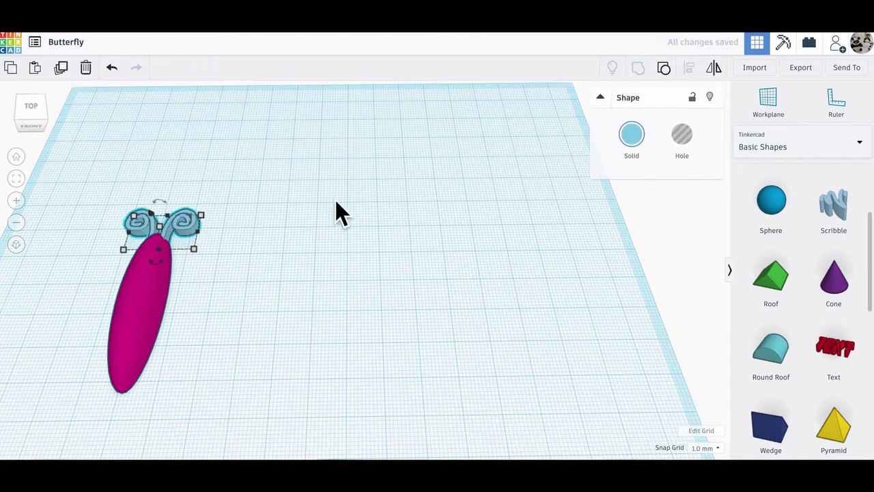
{"action": "left_click", "coordinate": [251, 212]}
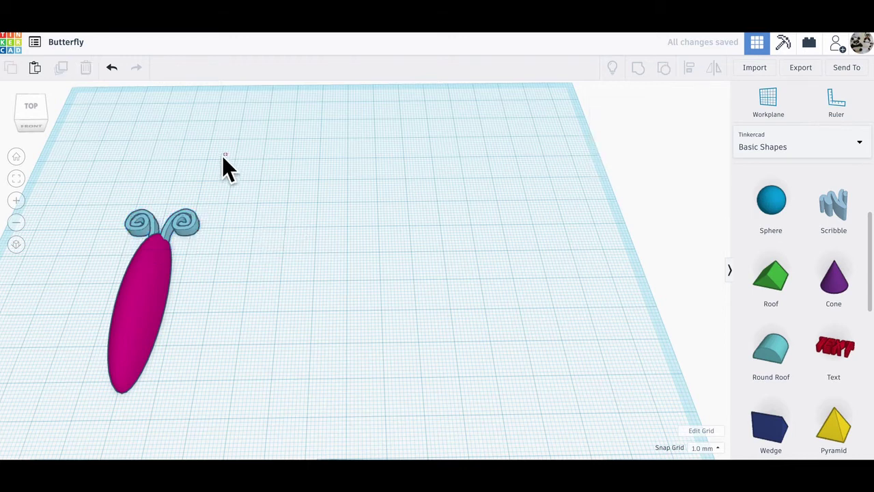
Select the body with the antennae group and align them to their common centre across the width
{"action": "left_click_drag", "start_coordinate": [227, 155], "coordinate": [80, 410]}
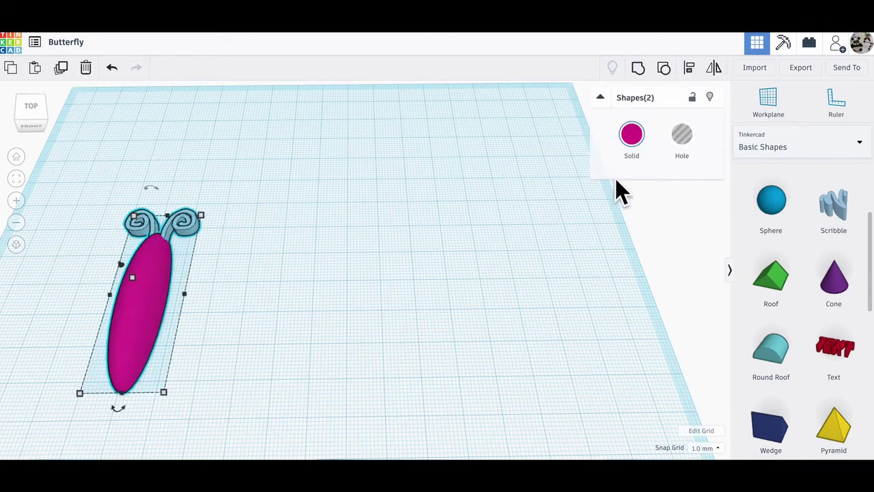
{"action": "left_click", "coordinate": [689, 71]}
{"action": "left_click", "coordinate": [116, 410]}
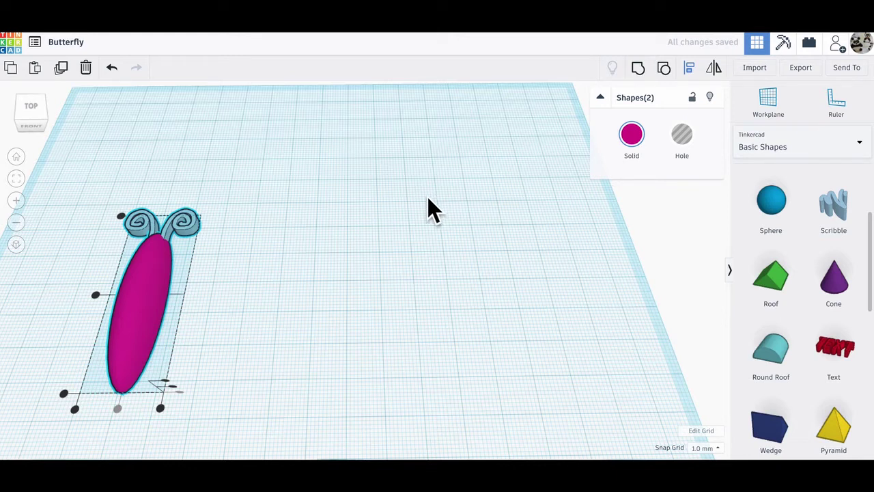
{"action": "left_click", "coordinate": [357, 227]}
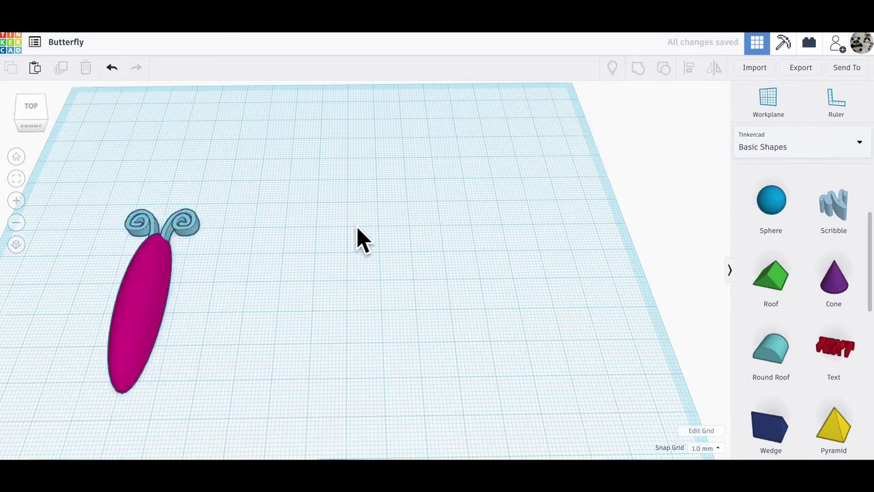
Place a hole cylinder in the middle of the workplane and set its length and width to 3 mm each
{"action": "scroll", "coordinate": [786, 335], "scroll_direction": "up", "scroll_amount": 4}
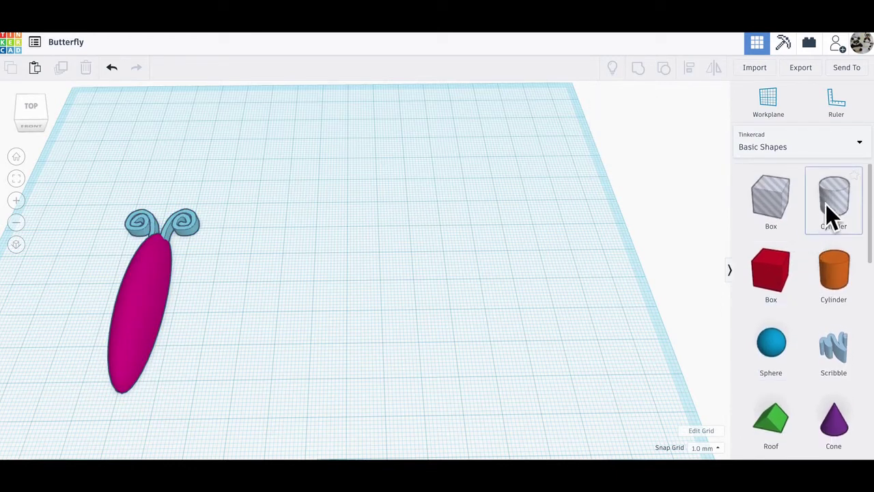
{"action": "mouse_move", "coordinate": [825, 204]}
{"action": "left_mouse_down"}
{"action": "mouse_move", "coordinate": [489, 191]}
{"action": "mouse_move", "coordinate": [347, 237]}
{"action": "left_mouse_up"}
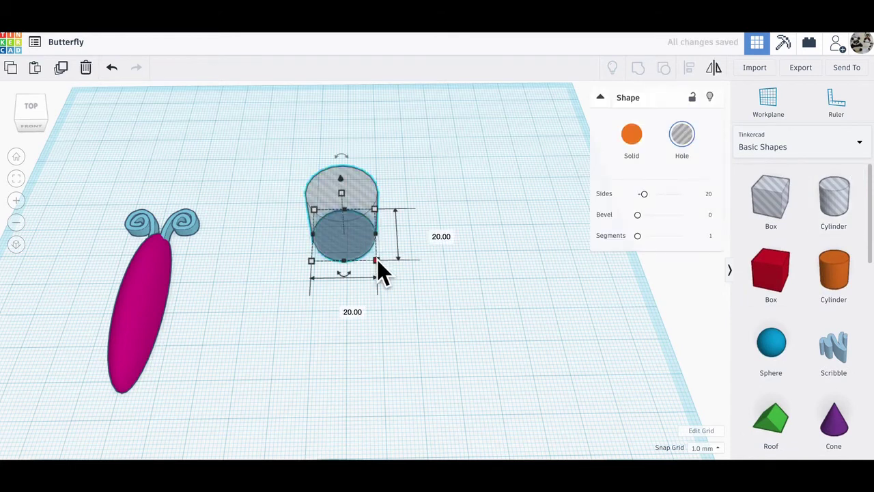
{"action": "left_click", "coordinate": [439, 234]}
{"action": "type", "text": "3"}
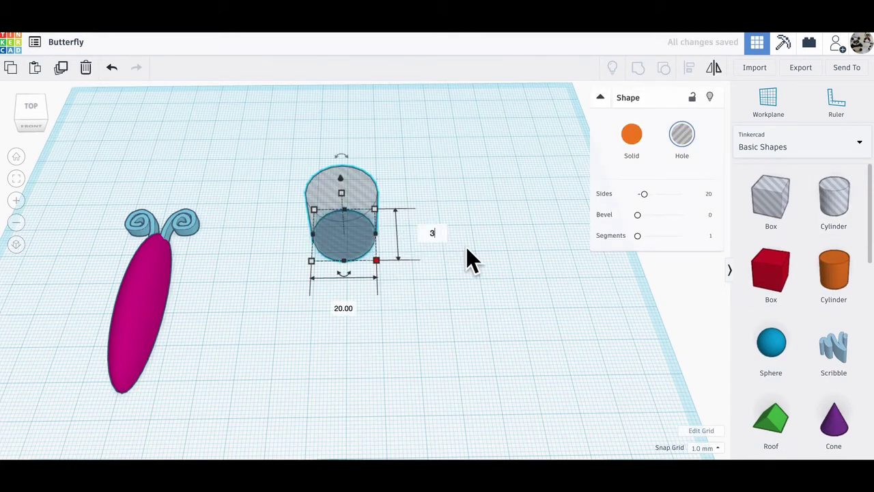
{"action": "left_click", "coordinate": [345, 310]}
{"action": "type", "text": "3"}
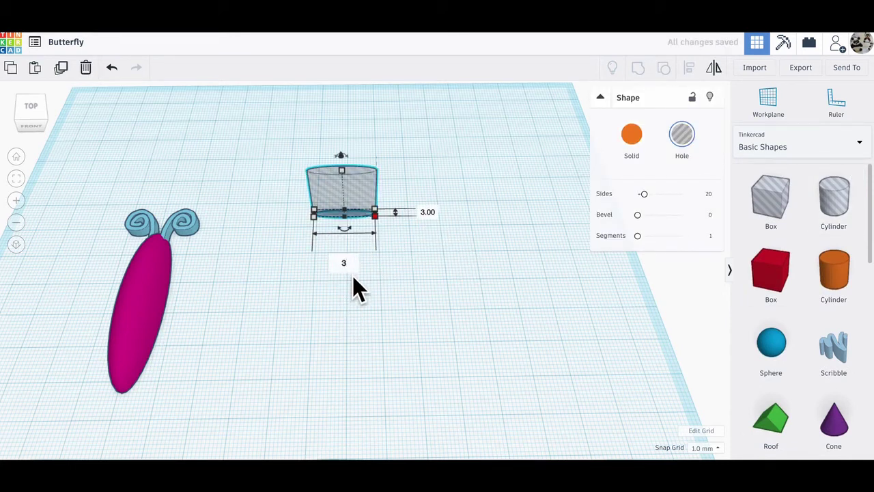
{"action": "key", "text": "Return"}
{"action": "left_click", "coordinate": [350, 251]}
Rotate the thin hole cylinder 90° in the front plane so it lies horizontally along the width direction
{"action": "right_click_drag", "start_coordinate": [344, 254], "coordinate": [341, 185]}
{"action": "left_click", "coordinate": [321, 210]}
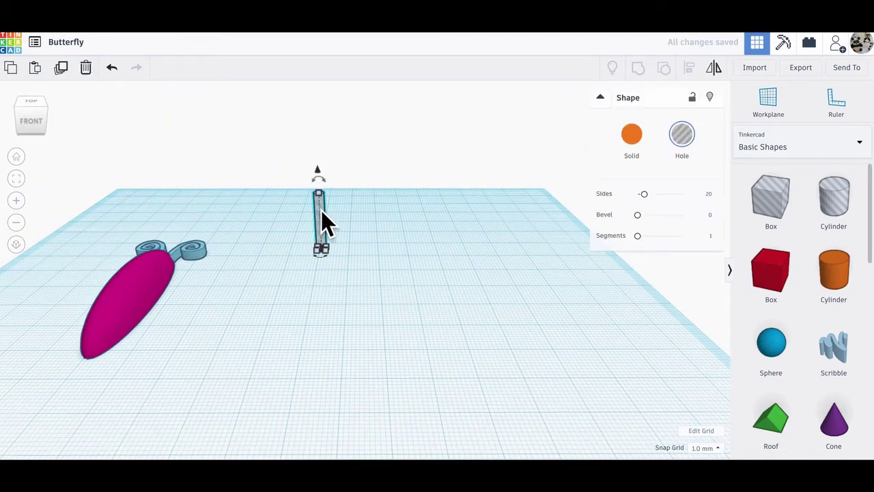
{"action": "mouse_move", "coordinate": [320, 180]}
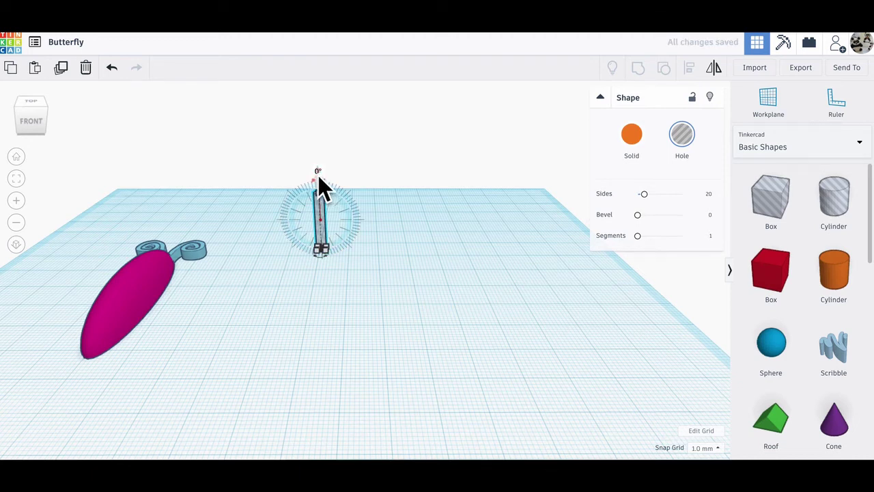
{"action": "left_click", "coordinate": [317, 172]}
{"action": "type", "text": "90"}
{"action": "key", "text": "Return"}
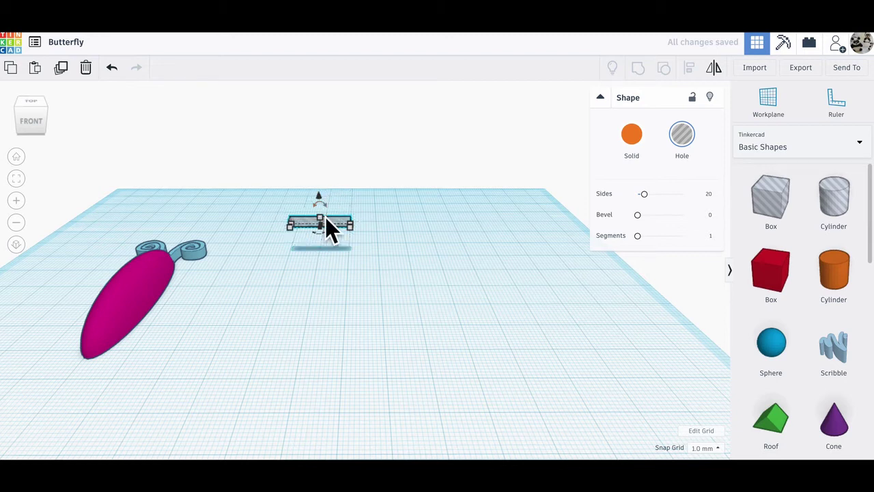
Move the hole cylinder crosswise through the body's antenna end and lower it until it passes through the body
{"action": "left_click_drag", "start_coordinate": [330, 220], "coordinate": [170, 247]}
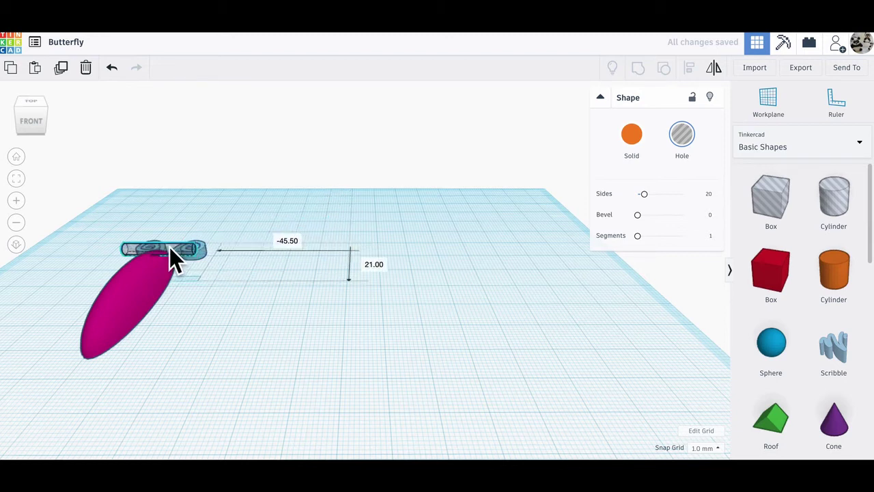
{"action": "right_click_drag", "start_coordinate": [280, 294], "coordinate": [77, 291]}
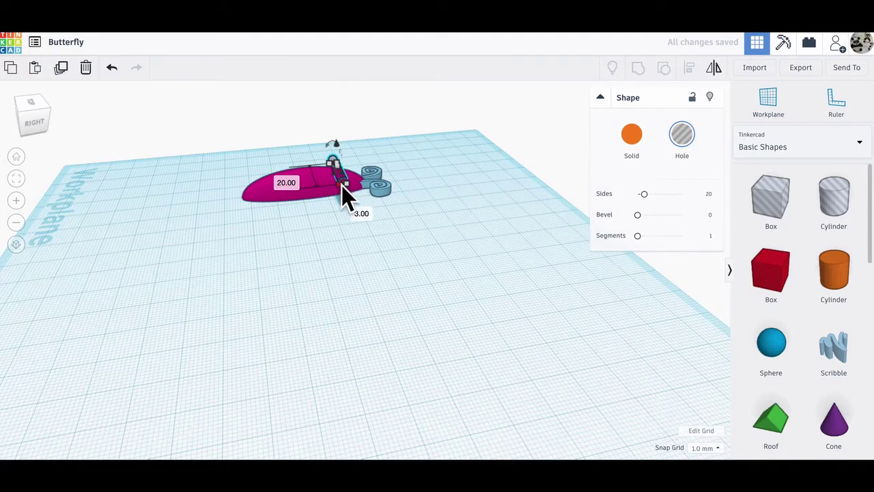
{"action": "left_click_drag", "start_coordinate": [338, 145], "coordinate": [341, 162]}
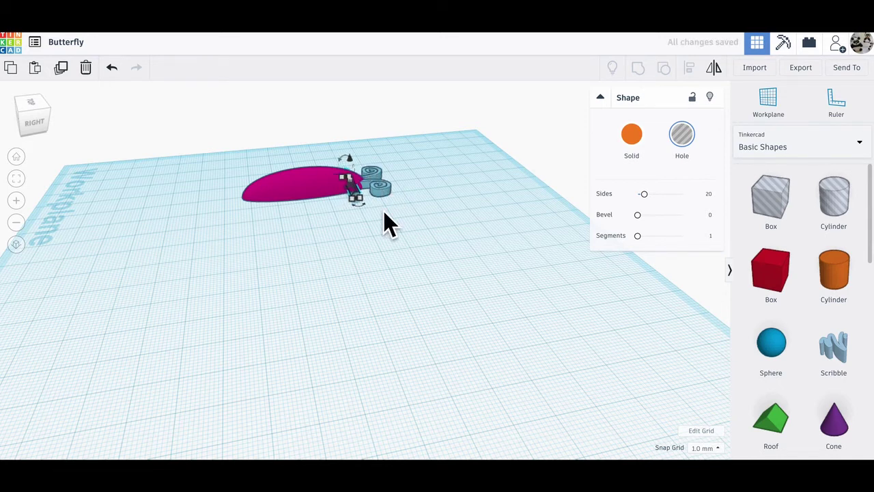
{"action": "left_click", "coordinate": [341, 246]}
Group the body, antennae and hole cylinder to cut a crosswise hole through the head
{"action": "right_click_drag", "start_coordinate": [295, 244], "coordinate": [480, 272]}
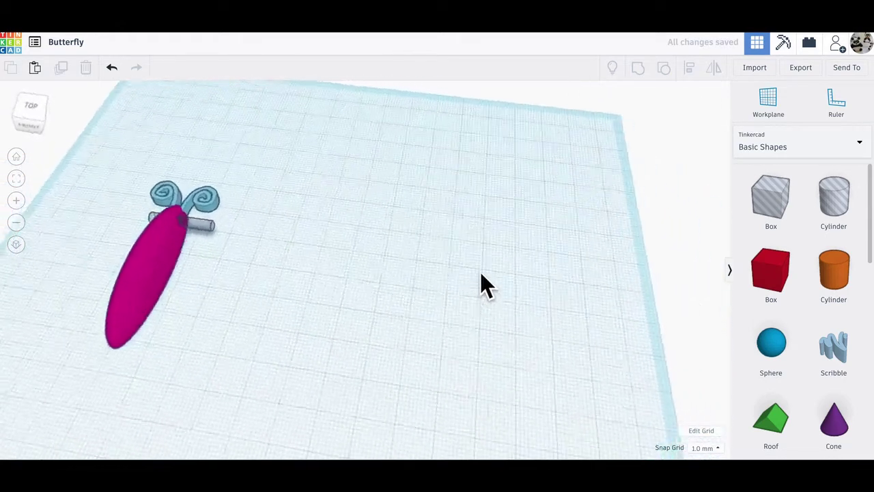
{"action": "right_click_drag", "start_coordinate": [252, 253], "coordinate": [271, 263]}
{"action": "left_click_drag", "start_coordinate": [209, 157], "coordinate": [76, 403]}
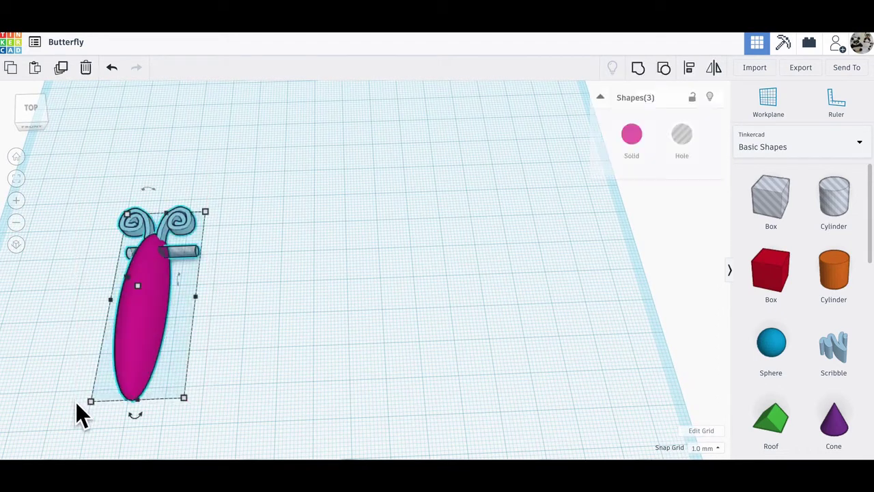
{"action": "left_click", "coordinate": [638, 65]}
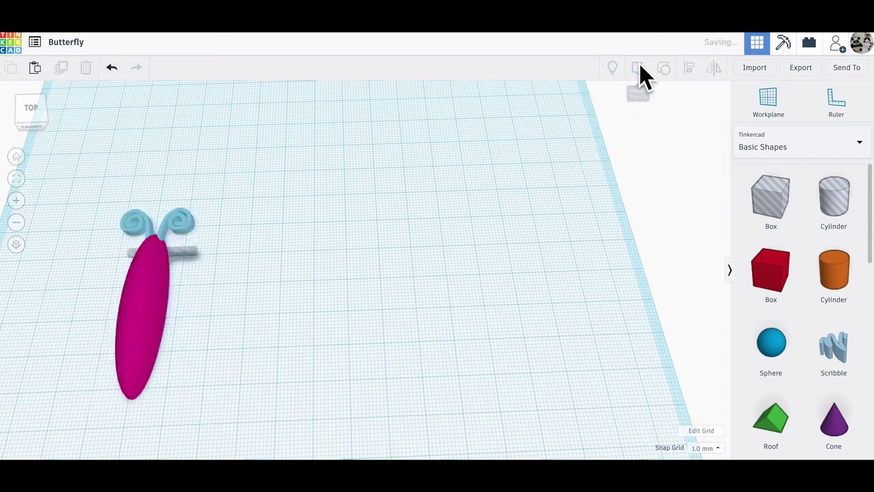
{"action": "left_click", "coordinate": [336, 241]}
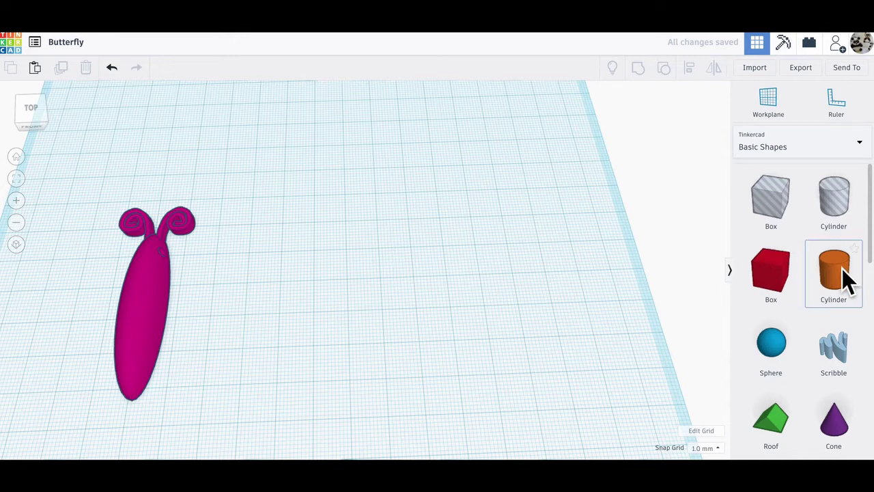
Place a solid cylinder beside the body and make it an oval 25 mm long and 15 mm wide
{"action": "left_click_drag", "start_coordinate": [845, 277], "coordinate": [356, 249]}
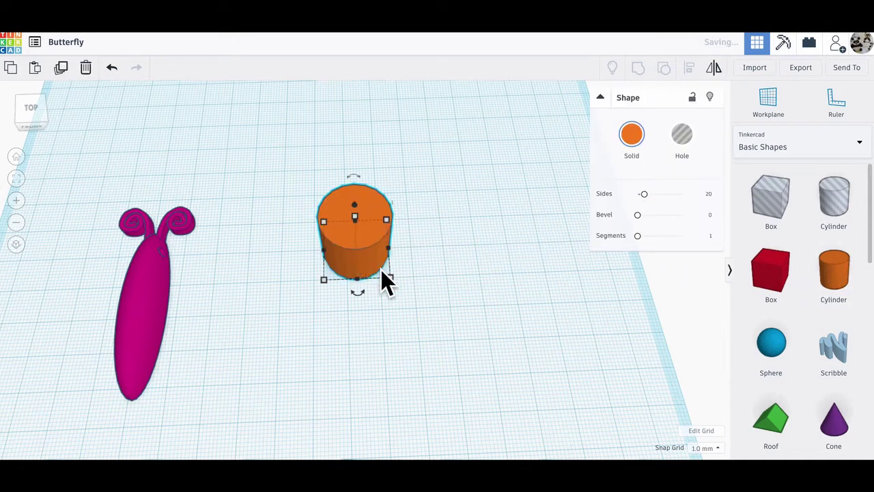
{"action": "left_click", "coordinate": [451, 248]}
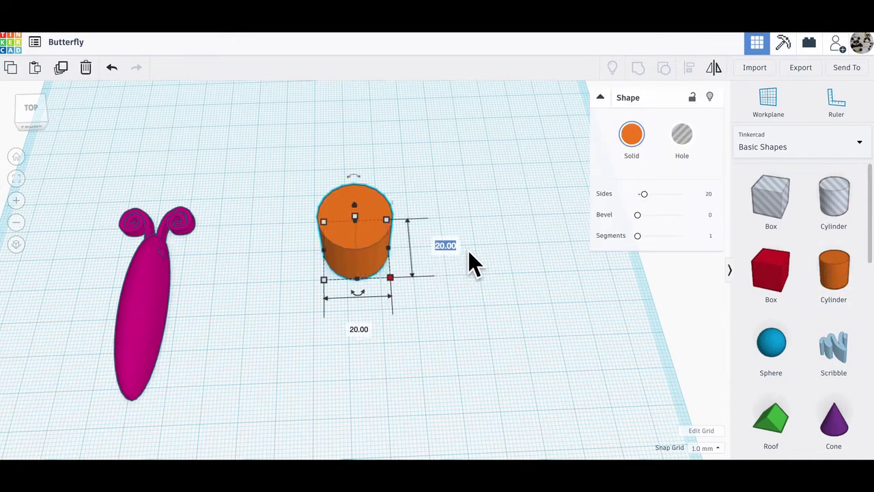
{"action": "type", "text": "25"}
{"action": "key", "text": "Return"}
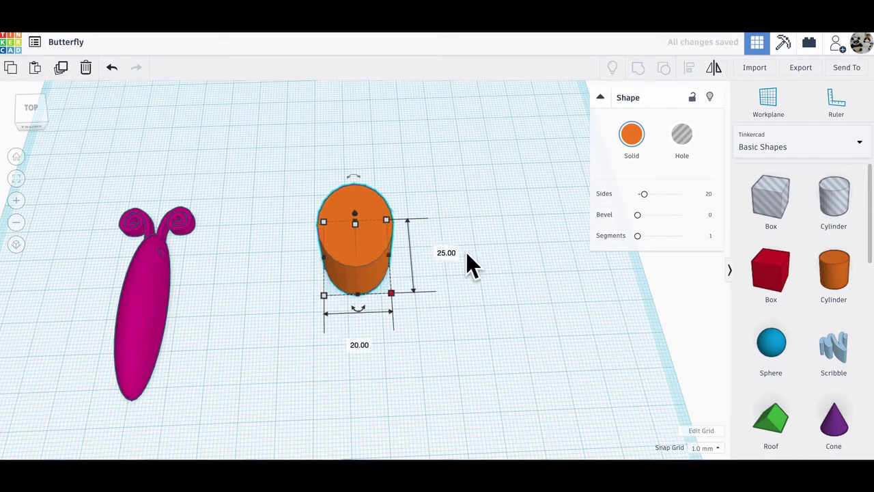
{"action": "left_click", "coordinate": [359, 346]}
{"action": "type", "text": "15"}
{"action": "key", "text": "Return"}
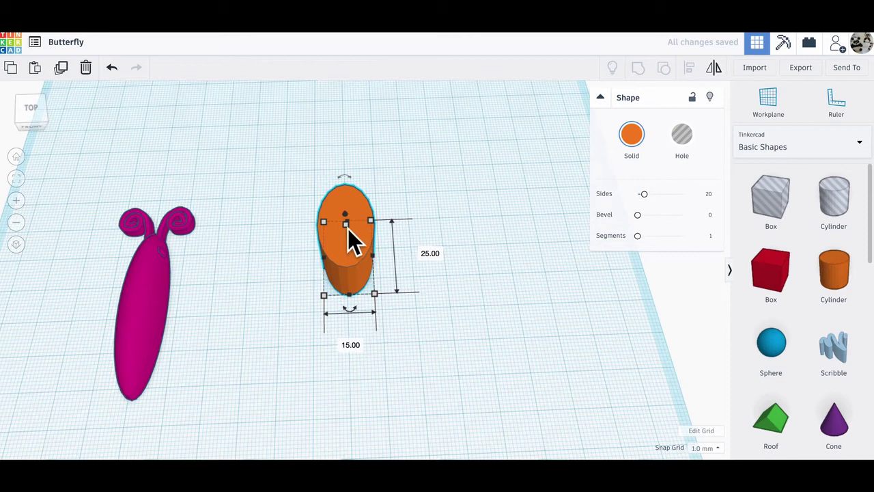
Set the oval cylinder's height to 6.25 mm
{"action": "left_click", "coordinate": [408, 243]}
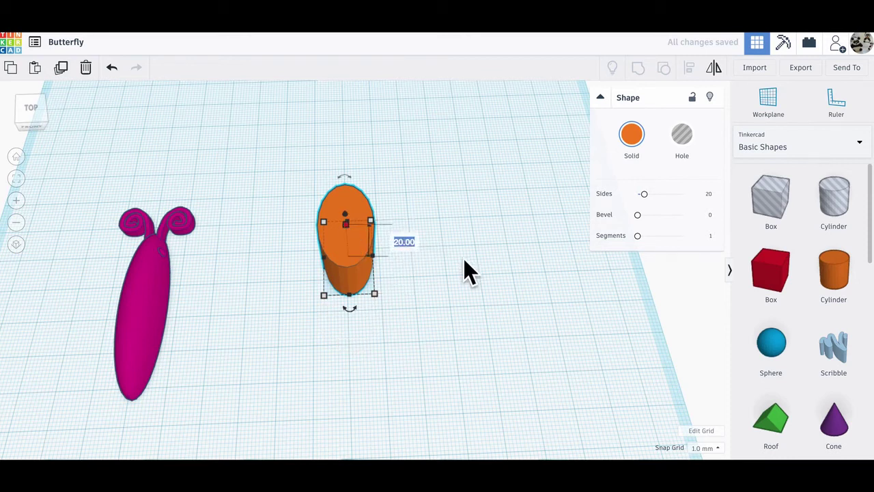
{"action": "type", "text": "6.25"}
{"action": "key", "text": "Return"}
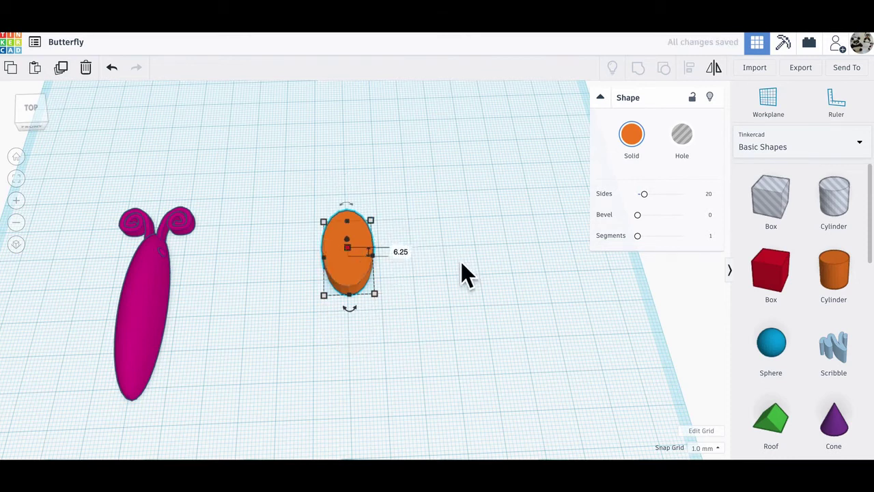
{"action": "left_click", "coordinate": [432, 279]}
Rotate the oval cylinder 33° clockwise on the workplane
{"action": "left_click", "coordinate": [365, 267]}
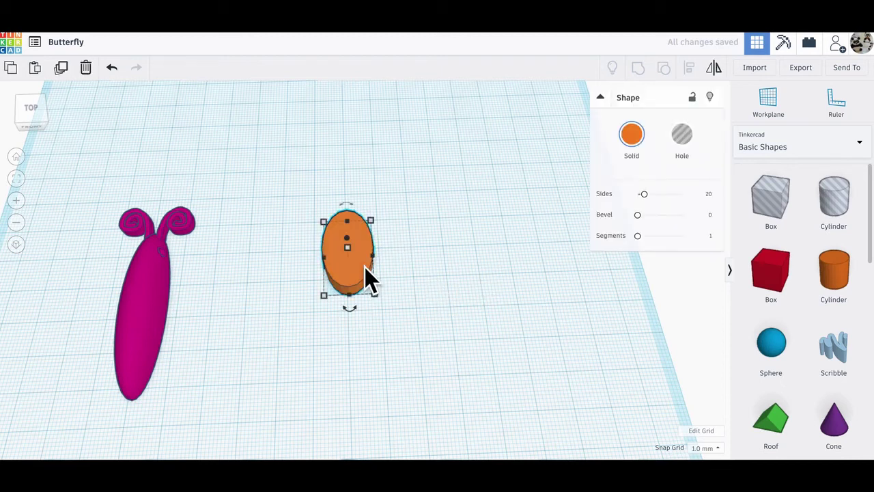
{"action": "mouse_move", "coordinate": [354, 305]}
{"action": "left_click_drag", "start_coordinate": [353, 307], "coordinate": [305, 323]}
{"action": "left_click", "coordinate": [305, 323]}
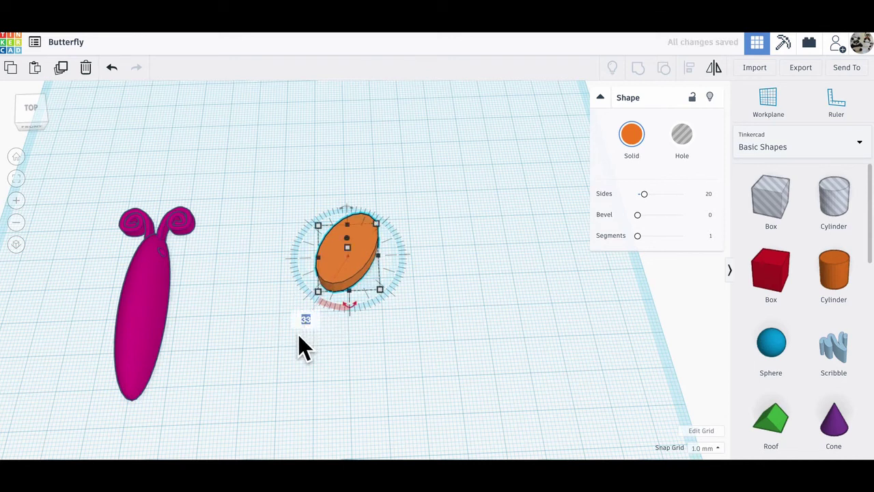
{"action": "key", "text": "Return"}
Copy and paste the tilted oval and mirror the copy along the width direction
{"action": "left_click", "coordinate": [36, 67]}
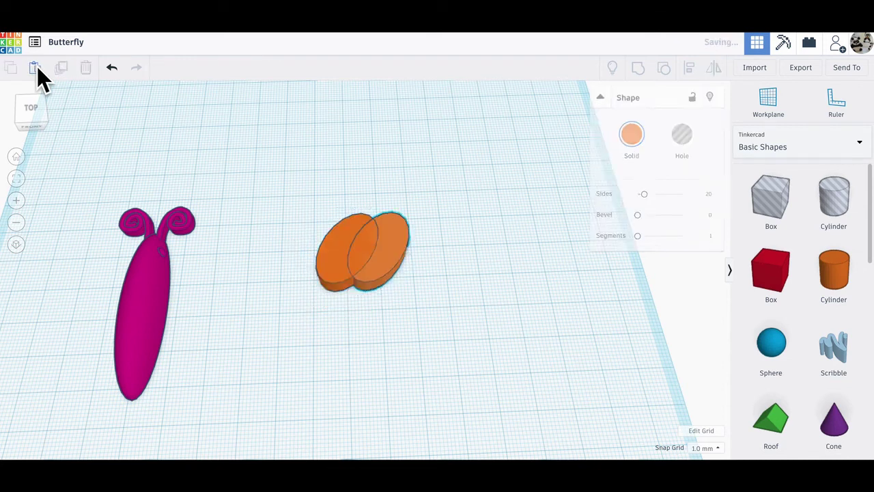
{"action": "left_click", "coordinate": [715, 72]}
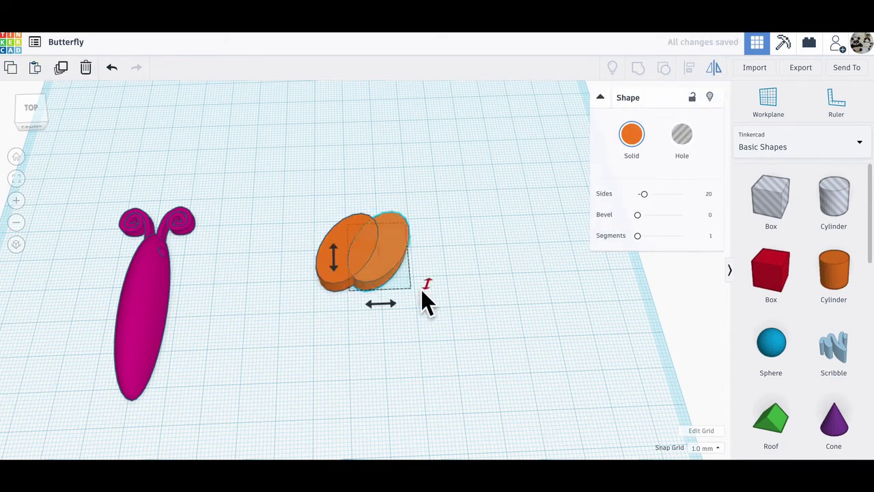
{"action": "left_click", "coordinate": [385, 303]}
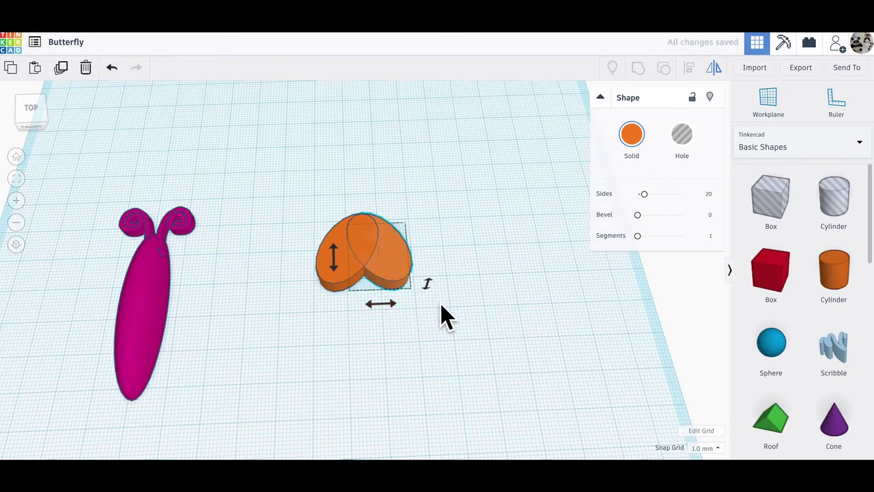
Move the mirrored oval about 9 mm left and 14 mm toward the front, overlapping the first oval's lower end to form a wing
{"action": "left_click", "coordinate": [387, 279]}
{"action": "left_click_drag", "start_coordinate": [385, 277], "coordinate": [362, 313]}
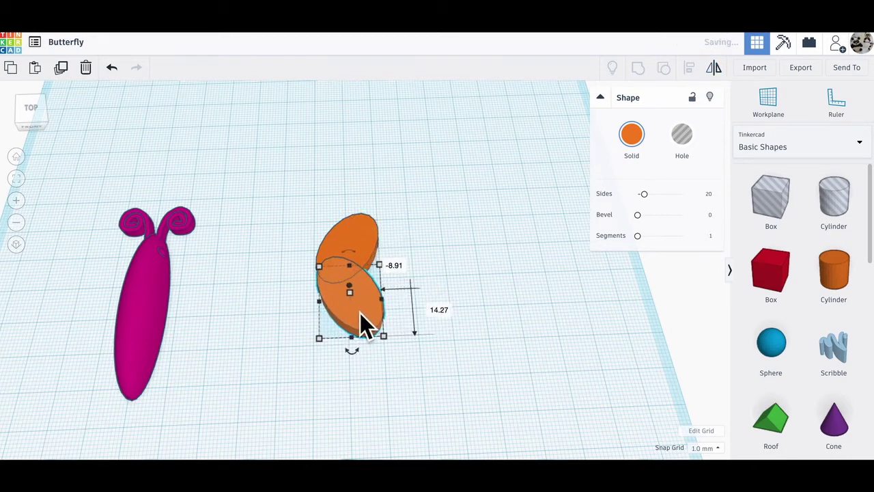
{"action": "left_click", "coordinate": [434, 227]}
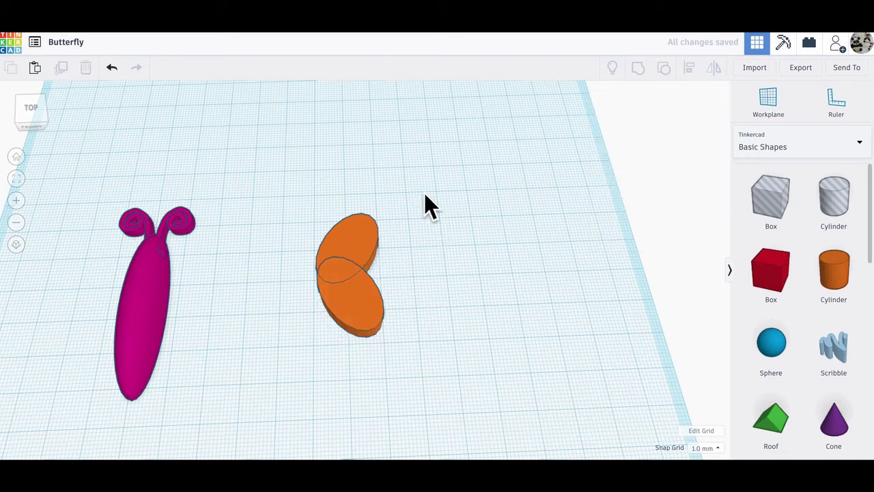
Group the two overlapping ovals into one wing and paste a copy mirrored along the width direction
{"action": "left_click_drag", "start_coordinate": [420, 166], "coordinate": [309, 367]}
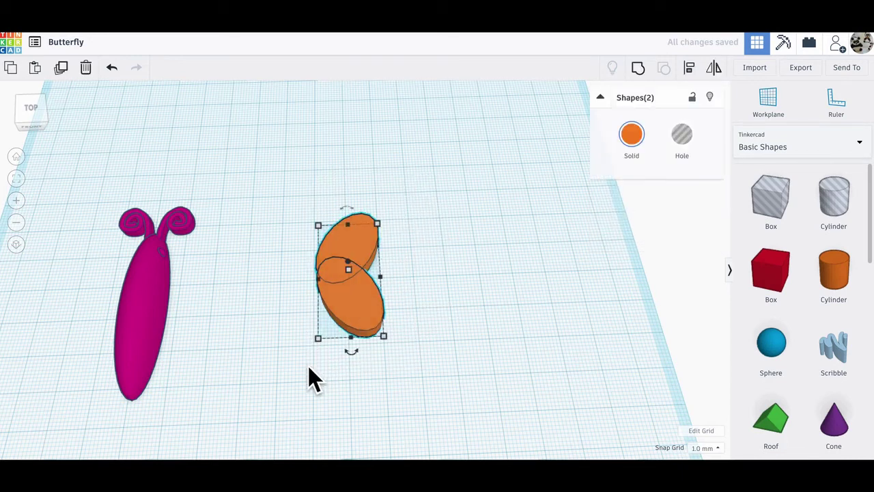
{"action": "left_click", "coordinate": [638, 67]}
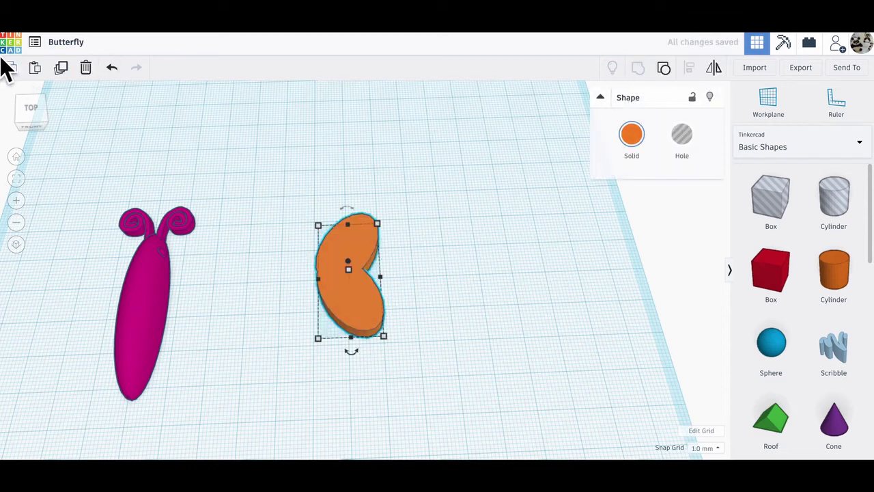
{"action": "left_click", "coordinate": [34, 68]}
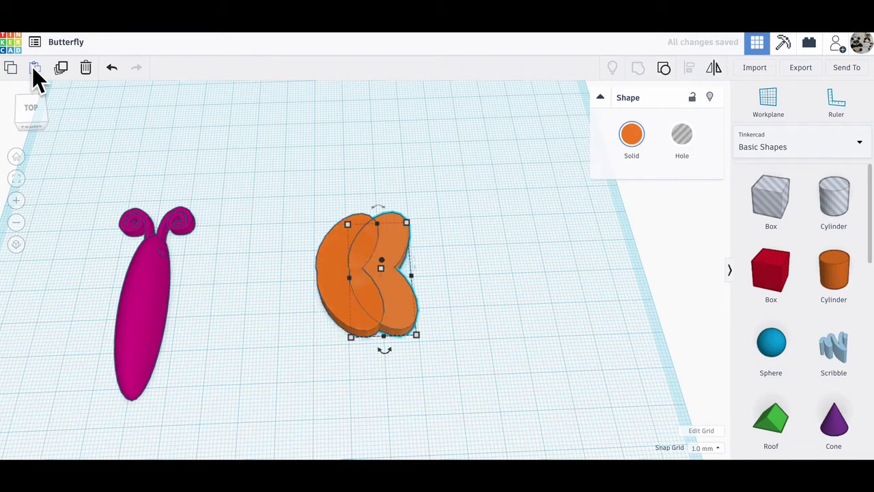
{"action": "left_click", "coordinate": [714, 72]}
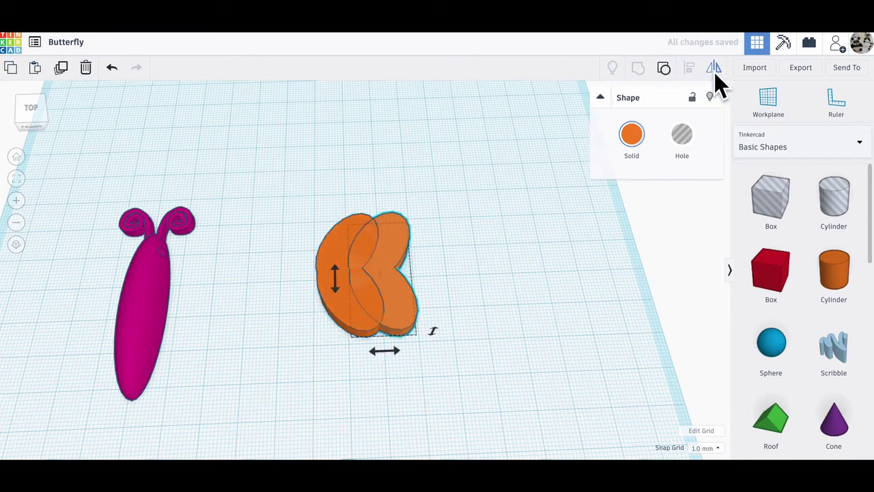
{"action": "left_click", "coordinate": [379, 349]}
Move the mirrored wing about 25 mm left to overlap the original wing's inner edge, and group both wings
{"action": "left_click_drag", "start_coordinate": [395, 280], "coordinate": [305, 293]}
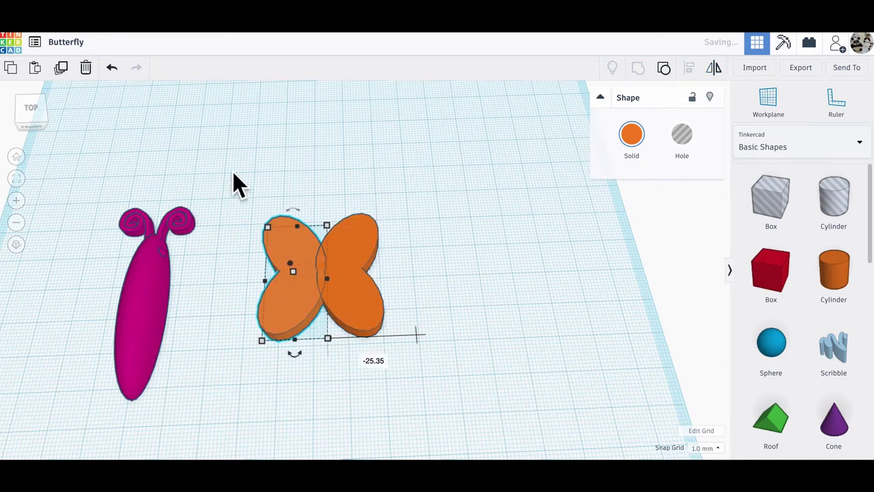
{"action": "left_click", "coordinate": [426, 318]}
{"action": "left_click", "coordinate": [360, 304]}
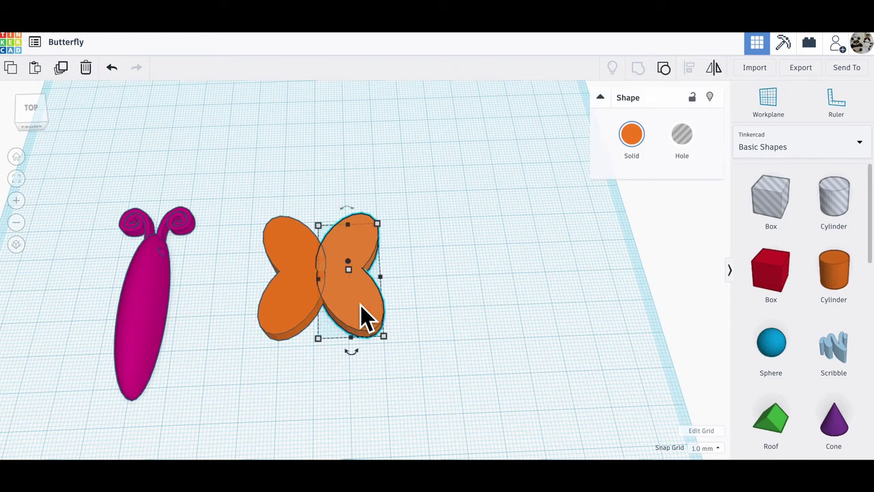
{"action": "left_click_drag", "start_coordinate": [409, 175], "coordinate": [245, 355]}
{"action": "left_click", "coordinate": [635, 67]}
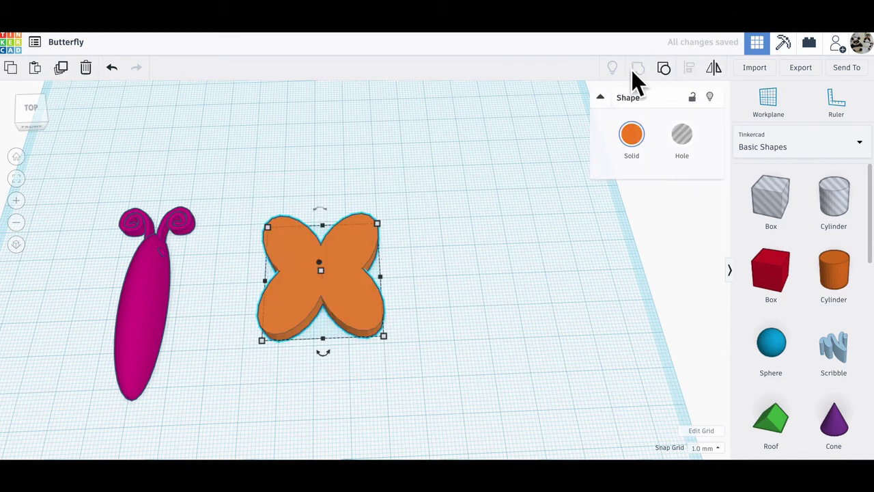
Paste a copy of the grouped wings and turn the copy into a hole
{"action": "left_click", "coordinate": [36, 69]}
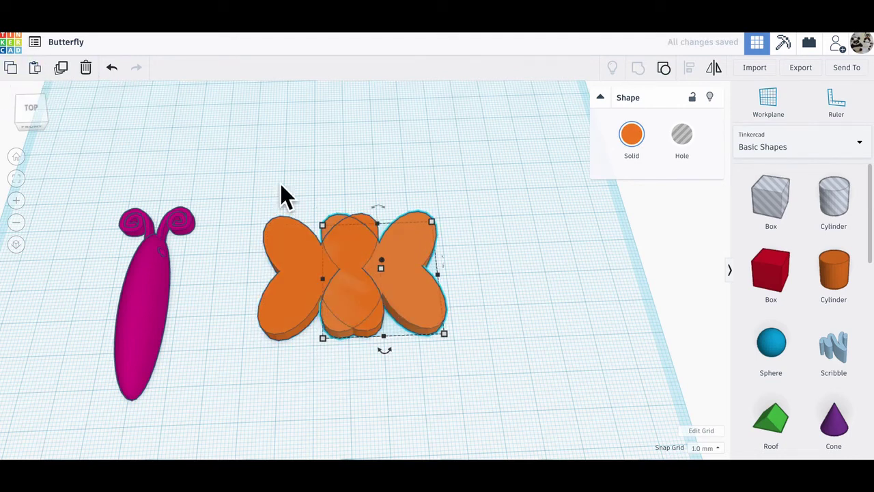
{"action": "left_click", "coordinate": [685, 135]}
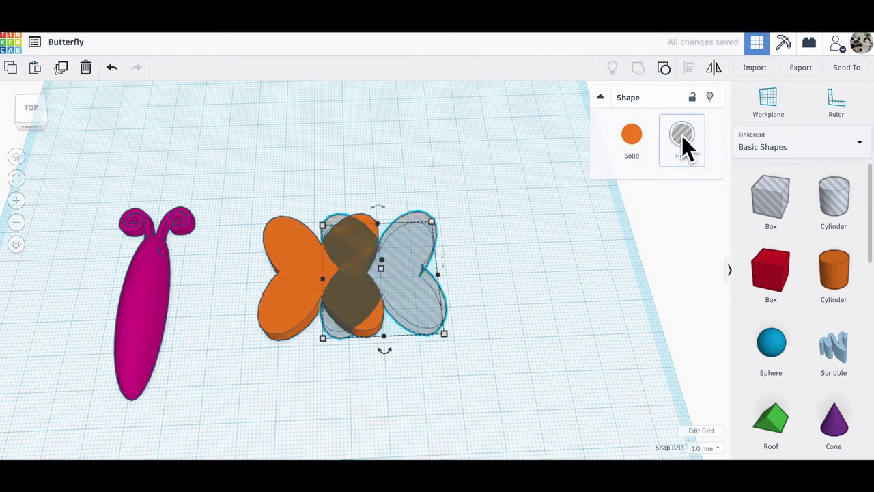
Scale the wing-shaped hole down slightly and raise it 2 mm above the workplane
{"action": "right_click_drag", "start_coordinate": [526, 301], "coordinate": [478, 294]}
{"action": "left_click_drag", "start_coordinate": [447, 328], "coordinate": [439, 320]}
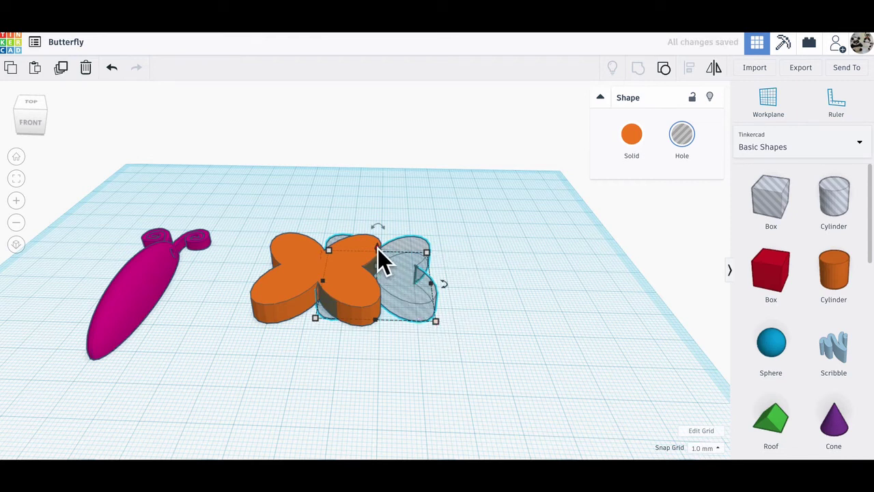
{"action": "left_click_drag", "start_coordinate": [378, 248], "coordinate": [379, 242]}
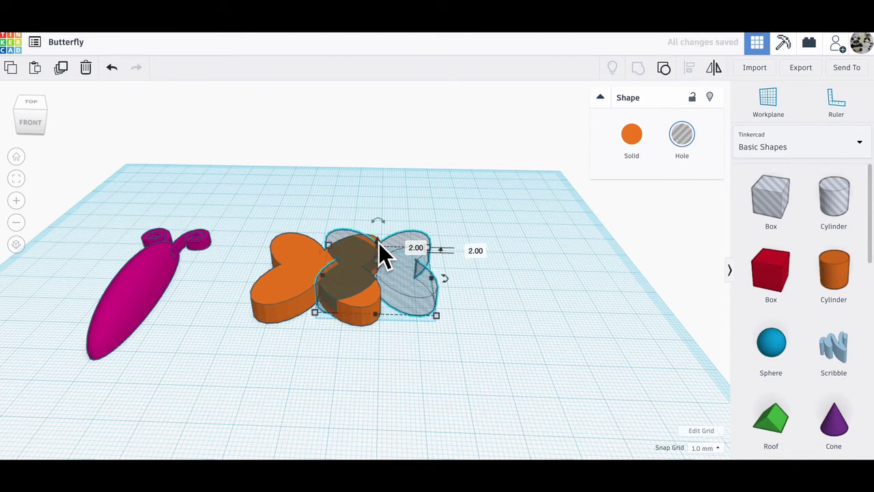
{"action": "right_click_drag", "start_coordinate": [467, 205], "coordinate": [473, 254]}
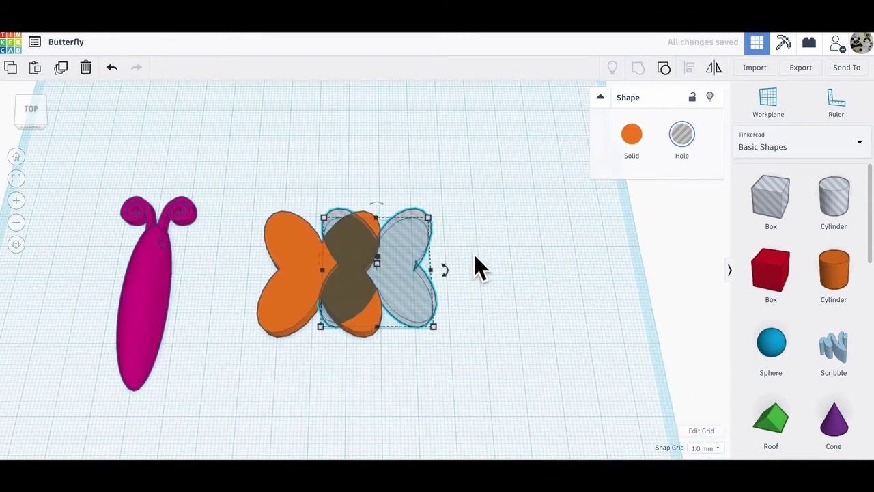
Align the hole to the centre of the solid wings in width and depth, and group them to hollow out the wings
{"action": "left_click", "coordinate": [468, 193]}
{"action": "left_click_drag", "start_coordinate": [481, 170], "coordinate": [256, 332]}
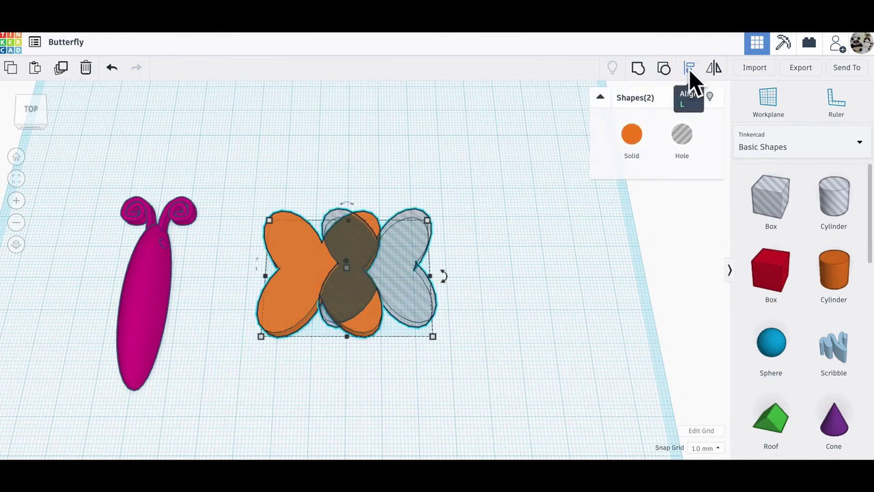
{"action": "left_click", "coordinate": [689, 68]}
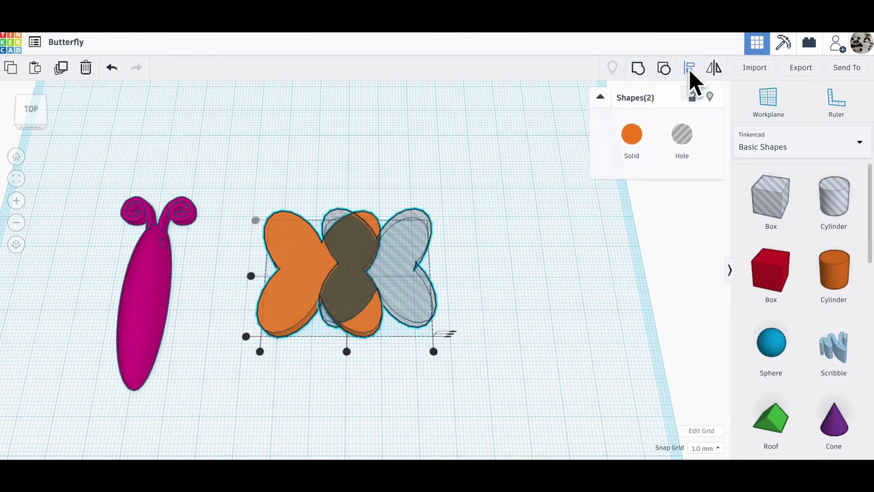
{"action": "left_click", "coordinate": [347, 351]}
{"action": "left_click", "coordinate": [274, 276]}
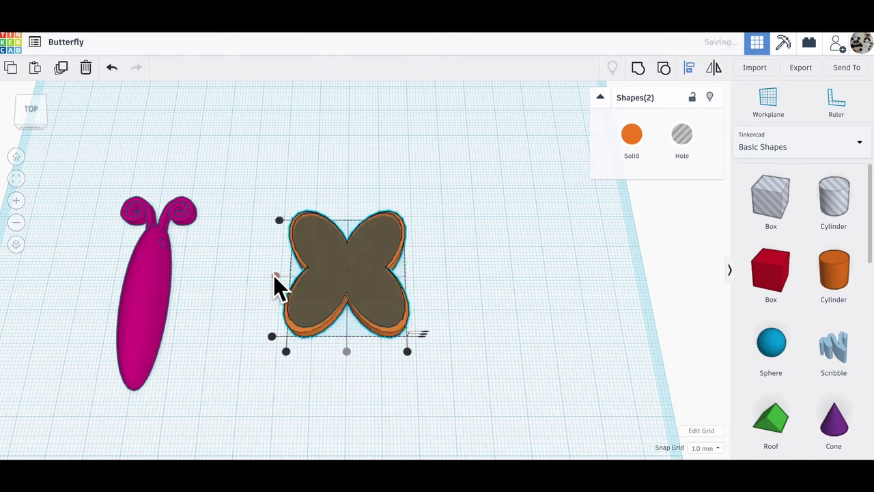
{"action": "left_click", "coordinate": [460, 264]}
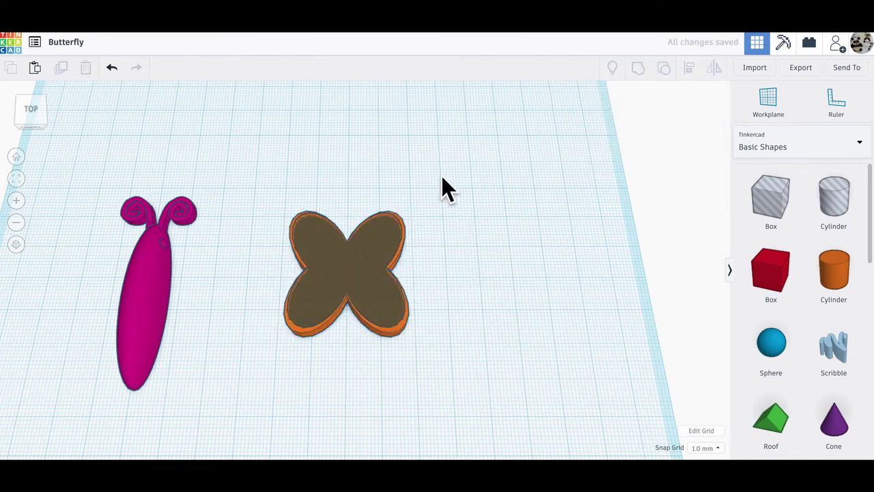
{"action": "left_click_drag", "start_coordinate": [441, 176], "coordinate": [246, 344]}
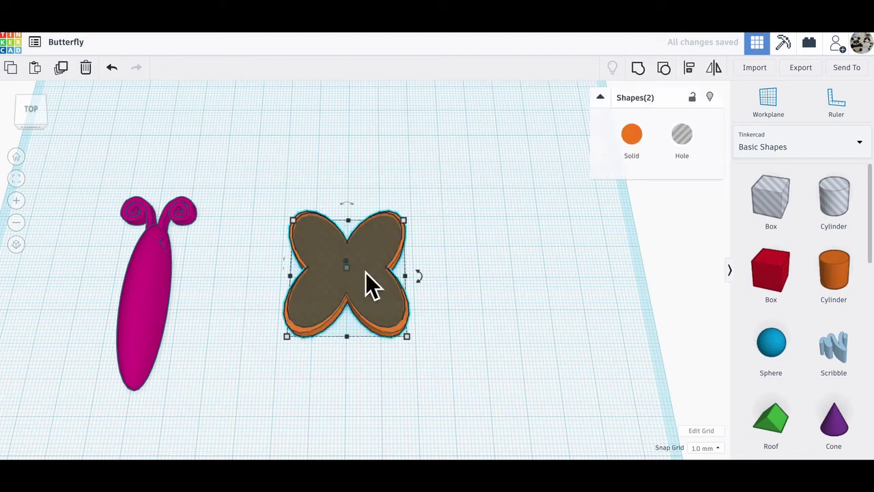
{"action": "left_click", "coordinate": [637, 67]}
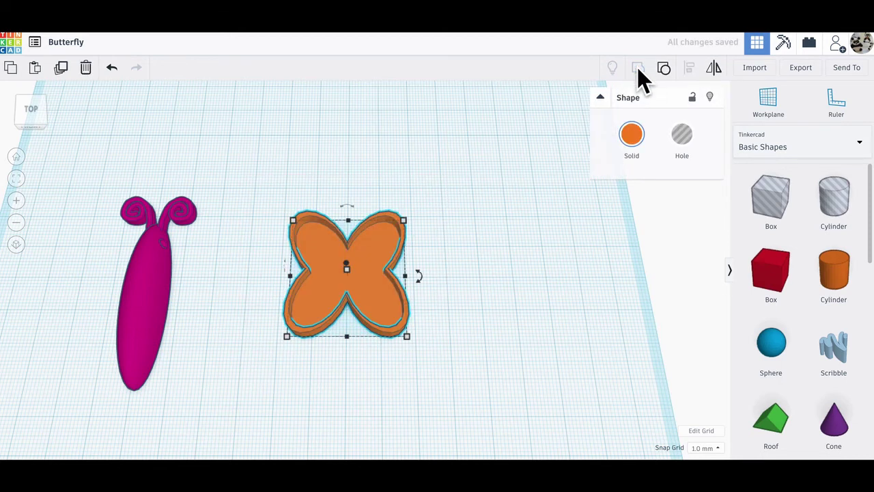
Move the hollowed wings onto the magenta body so that the body runs lengthwise between them
{"action": "right_click_drag", "start_coordinate": [448, 379], "coordinate": [259, 321]}
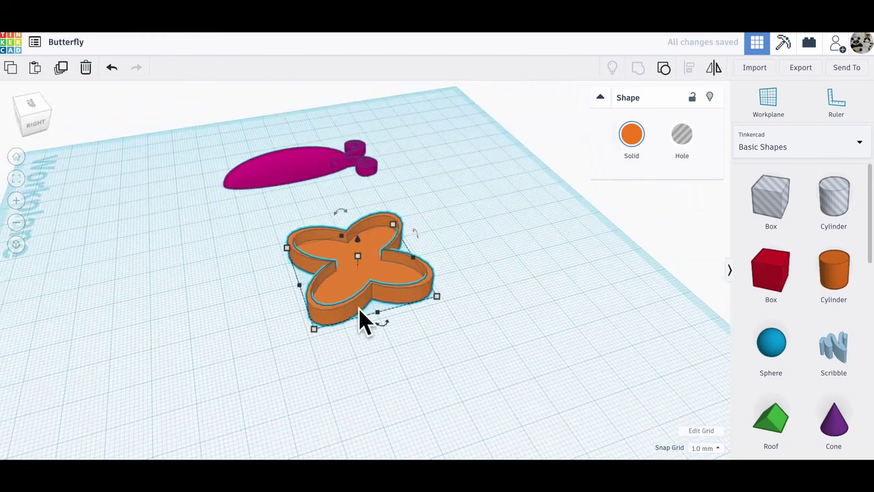
{"action": "left_click_drag", "start_coordinate": [355, 307], "coordinate": [280, 198]}
{"action": "right_click_drag", "start_coordinate": [401, 243], "coordinate": [392, 269]}
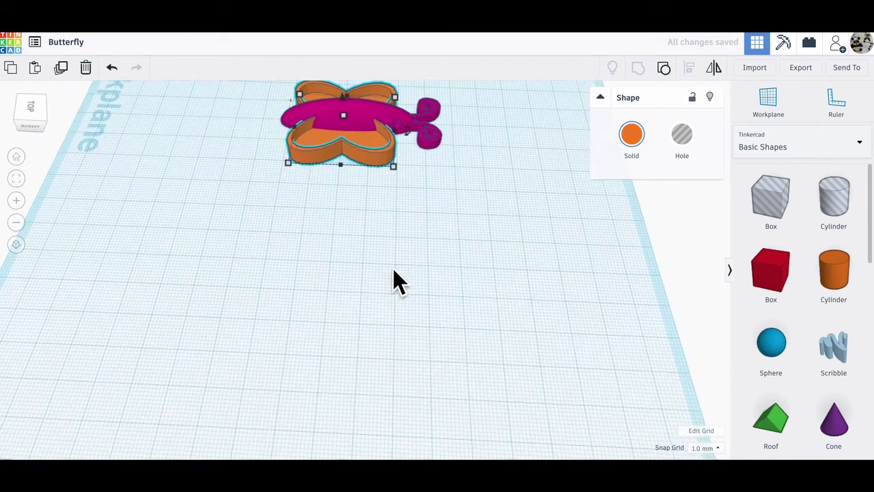
{"action": "middle_click_drag", "start_coordinate": [396, 268], "coordinate": [377, 442]}
{"action": "right_click_drag", "start_coordinate": [408, 385], "coordinate": [411, 395]}
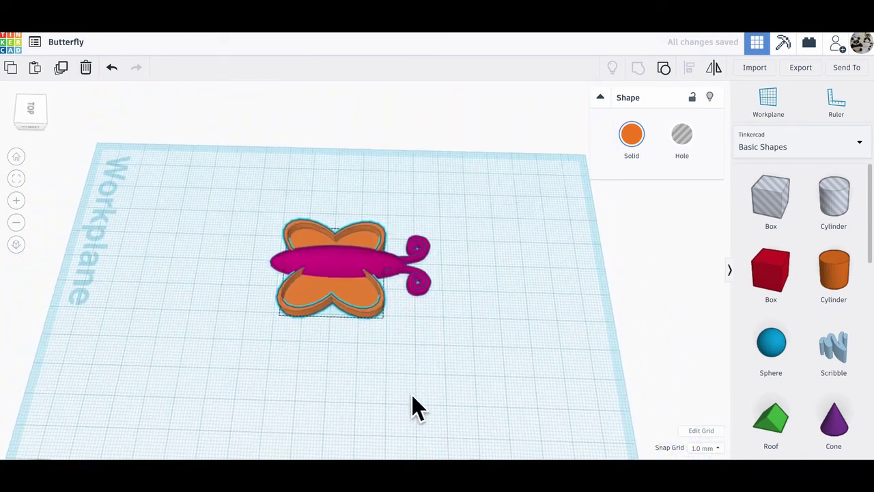
Centre the body and the hollowed wings on each other across the wingspan with Align
{"action": "left_click_drag", "start_coordinate": [235, 207], "coordinate": [519, 308]}
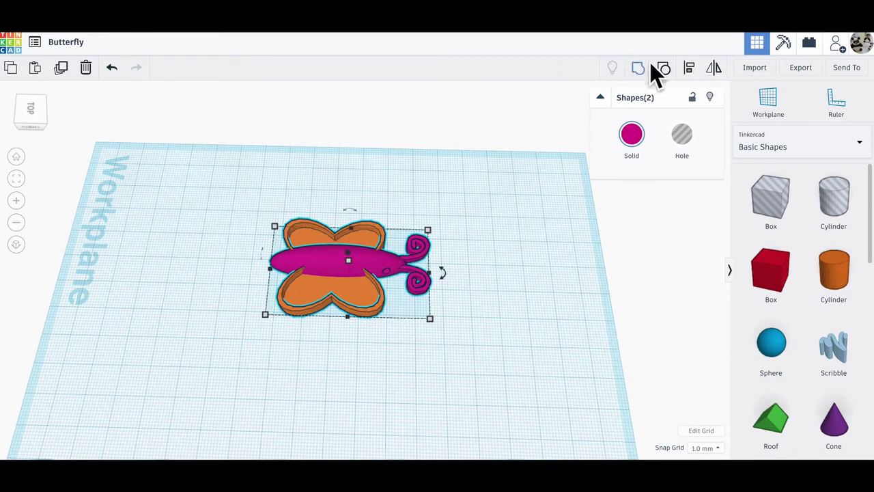
{"action": "left_click", "coordinate": [690, 67]}
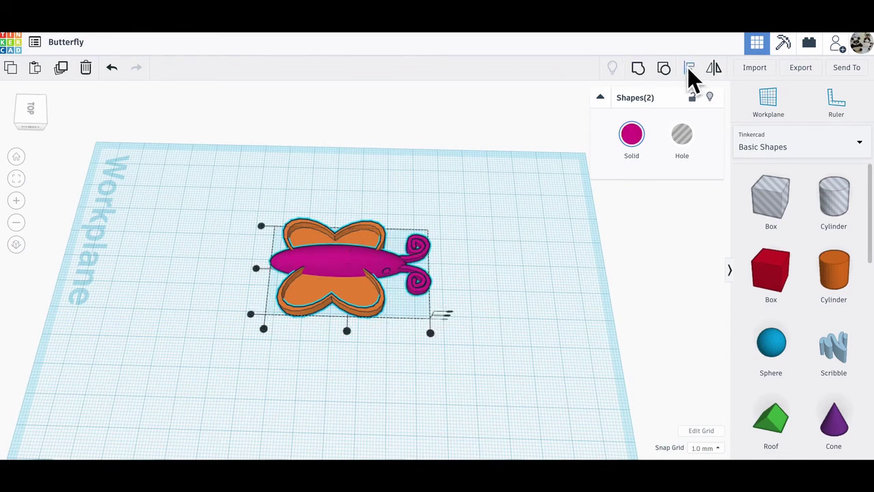
{"action": "left_click", "coordinate": [256, 269]}
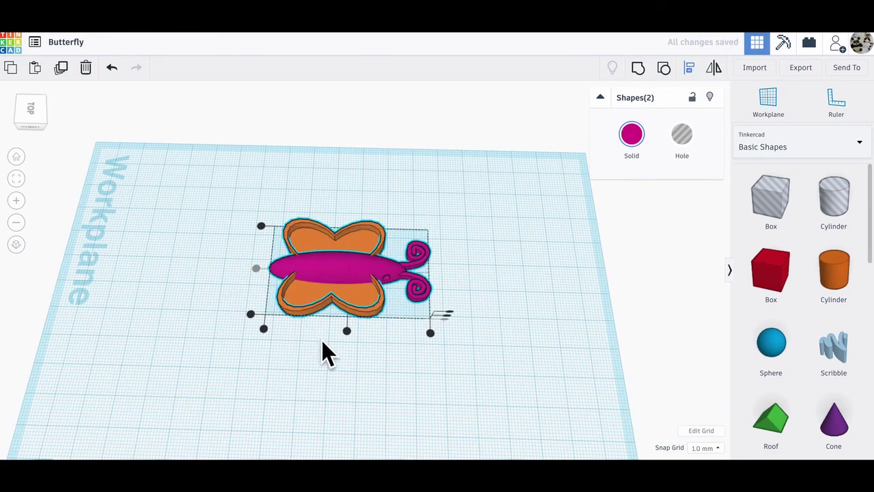
{"action": "left_click", "coordinate": [347, 364]}
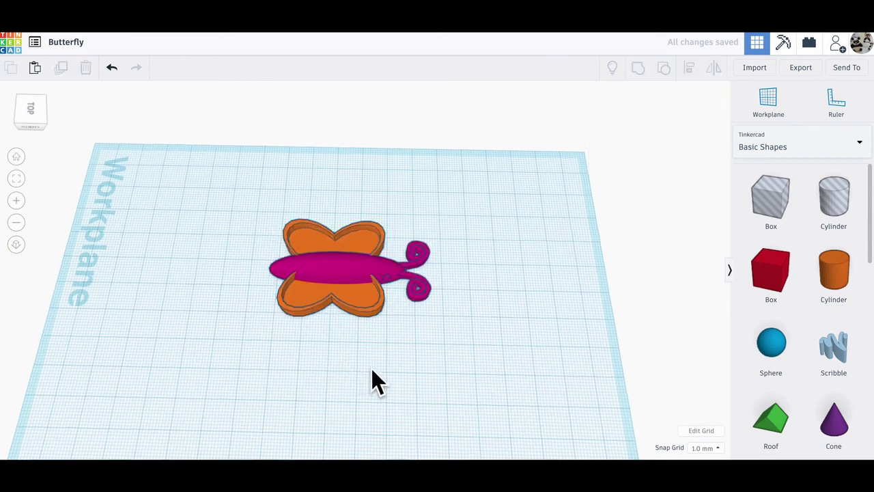
{"action": "right_click_drag", "start_coordinate": [371, 371], "coordinate": [489, 377]}
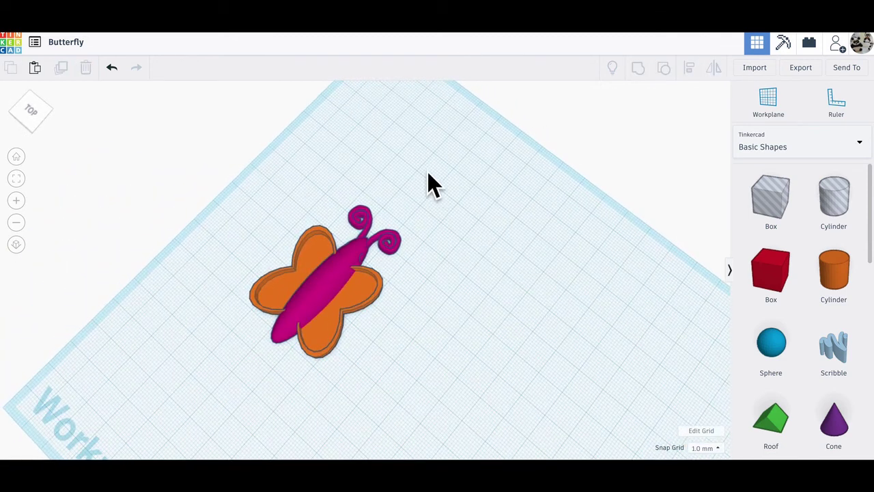
{"action": "right_click_drag", "start_coordinate": [426, 174], "coordinate": [209, 103]}
{"action": "right_click_drag", "start_coordinate": [259, 202], "coordinate": [554, 292]}
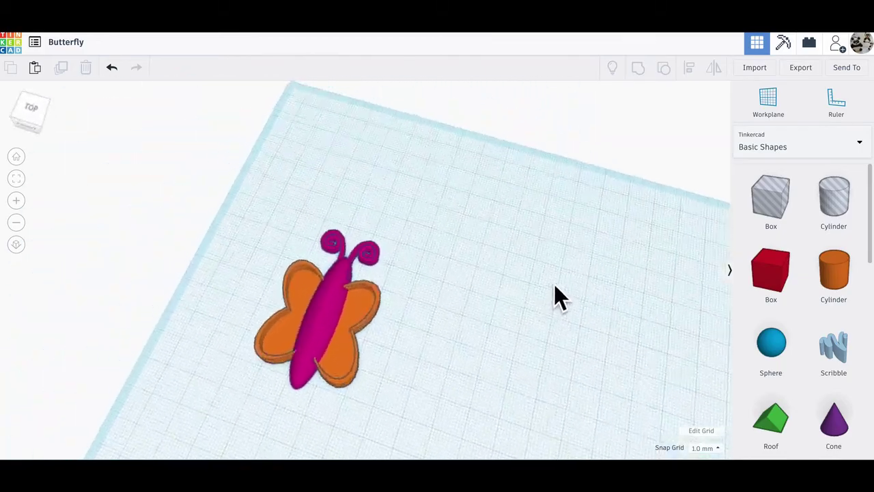